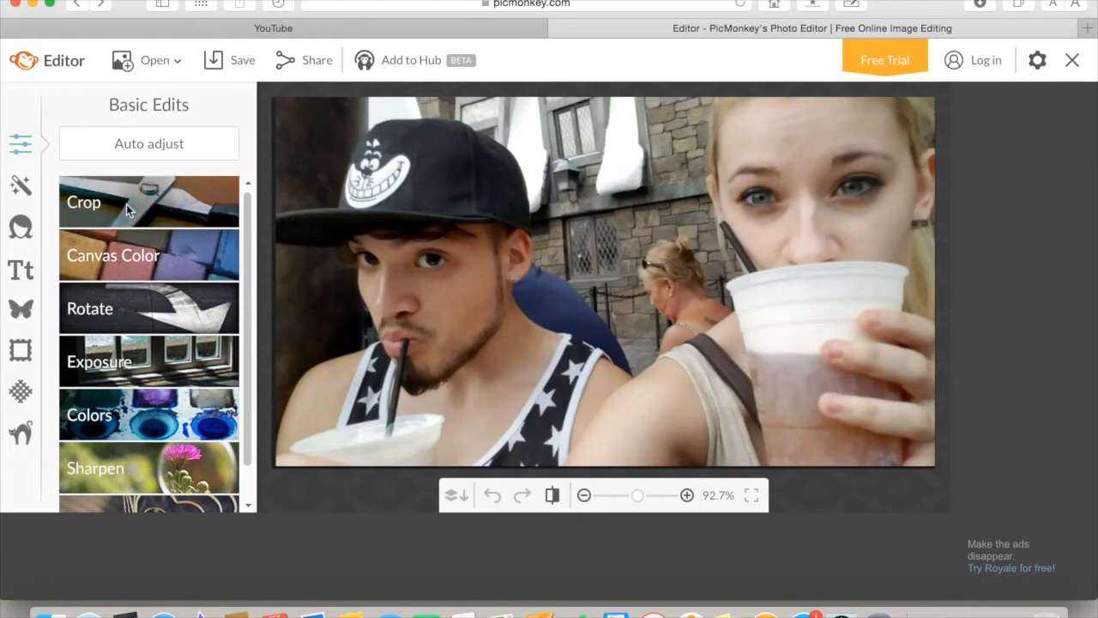
Crop the photo with free proportions, stretching the crop frame over the whole picture at 830 x 464.
{"action": "left_click", "coordinate": [126, 210]}
{"action": "left_click_drag", "start_coordinate": [449, 199], "coordinate": [355, 157]}
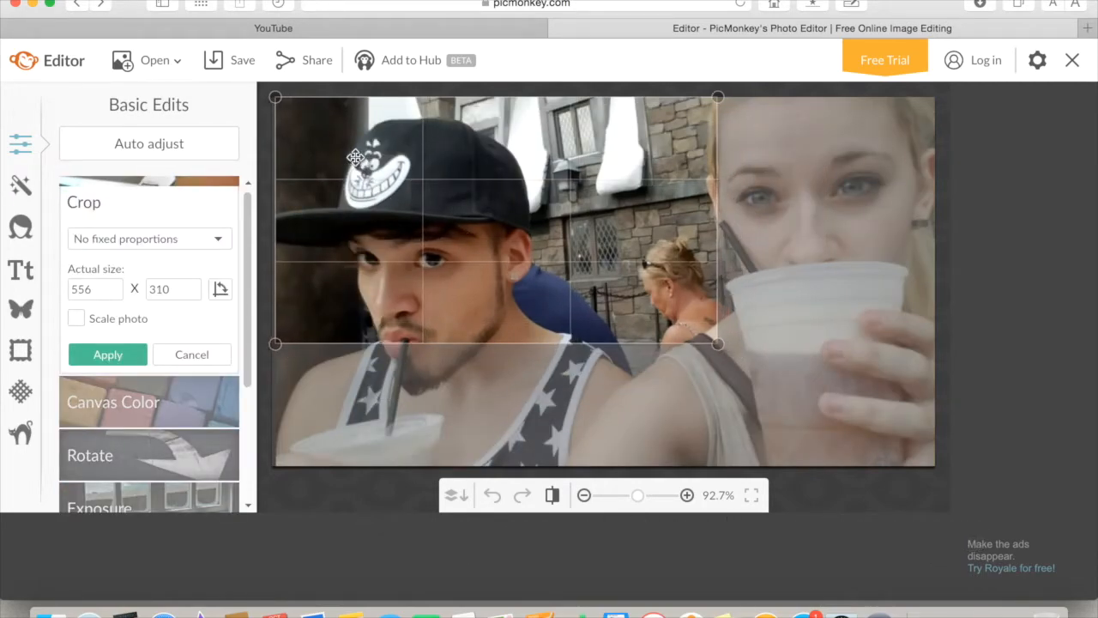
{"action": "left_click_drag", "start_coordinate": [719, 349], "coordinate": [995, 532]}
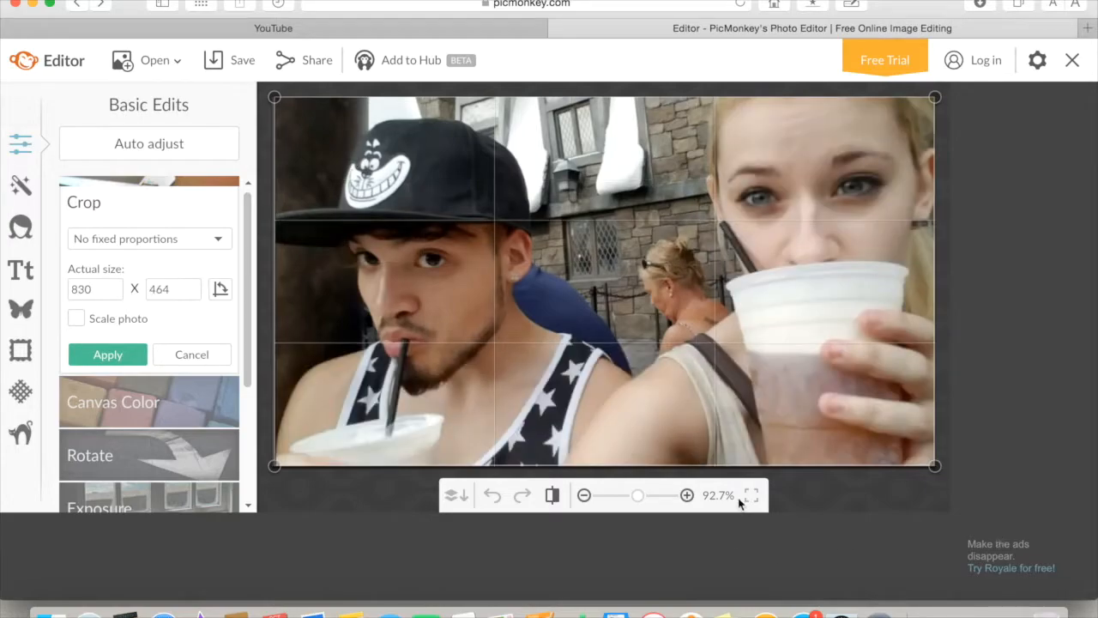
{"action": "left_click_drag", "start_coordinate": [105, 289], "coordinate": [50, 289]}
{"action": "left_click", "coordinate": [86, 354]}
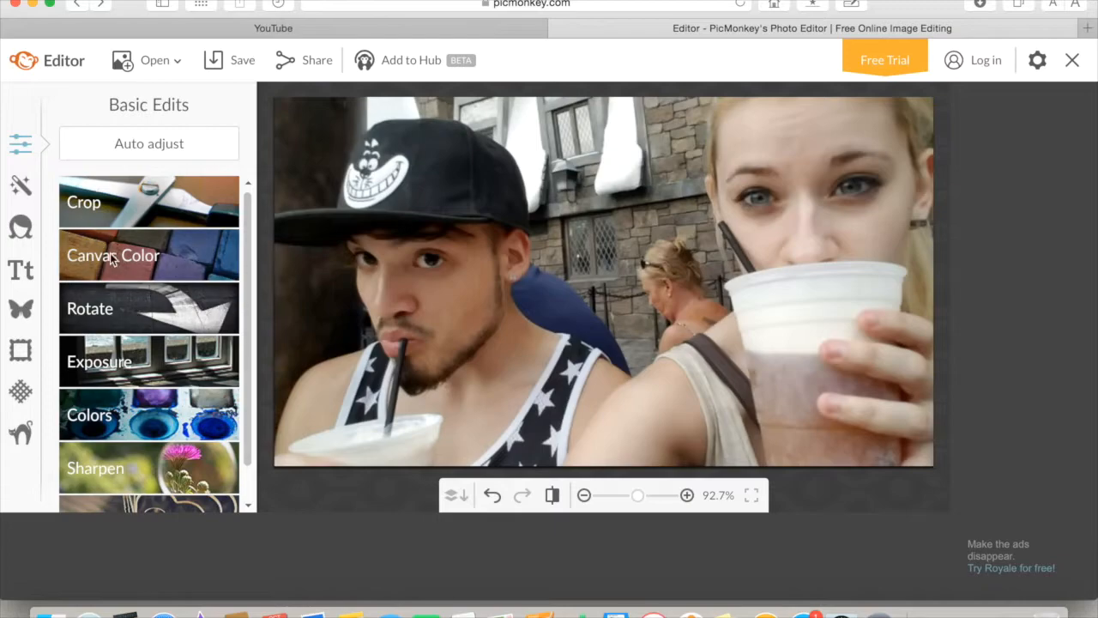
Resize the photo to 1920 x 1080 without keeping proportions.
{"action": "left_click", "coordinate": [177, 504]}
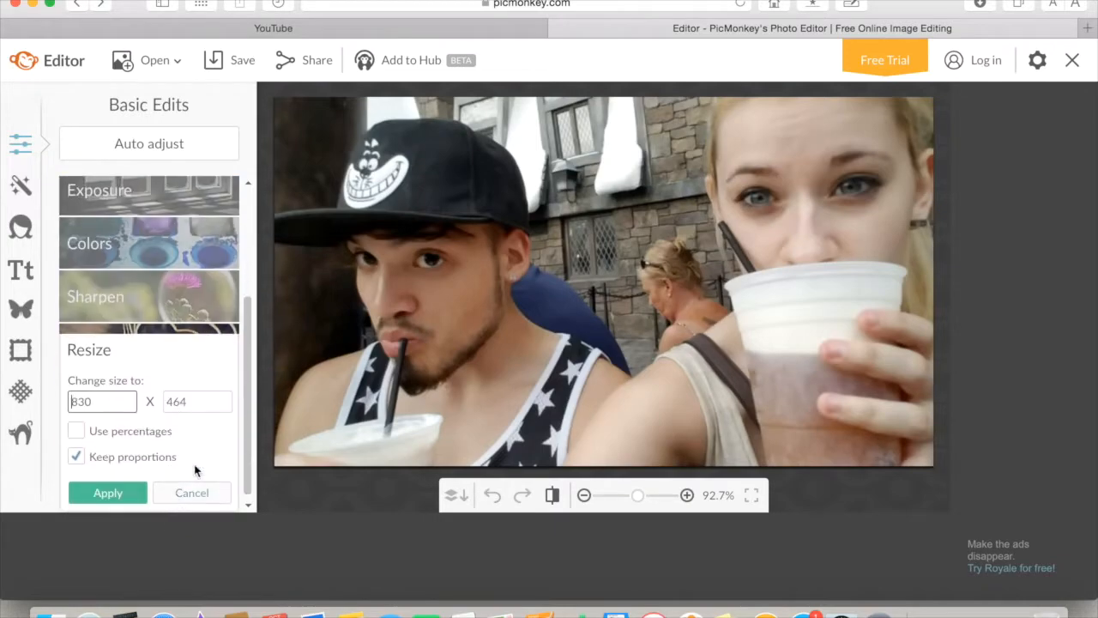
{"action": "left_click", "coordinate": [76, 456]}
{"action": "left_click_drag", "start_coordinate": [106, 400], "coordinate": [62, 410]}
{"action": "type", "text": "1"}
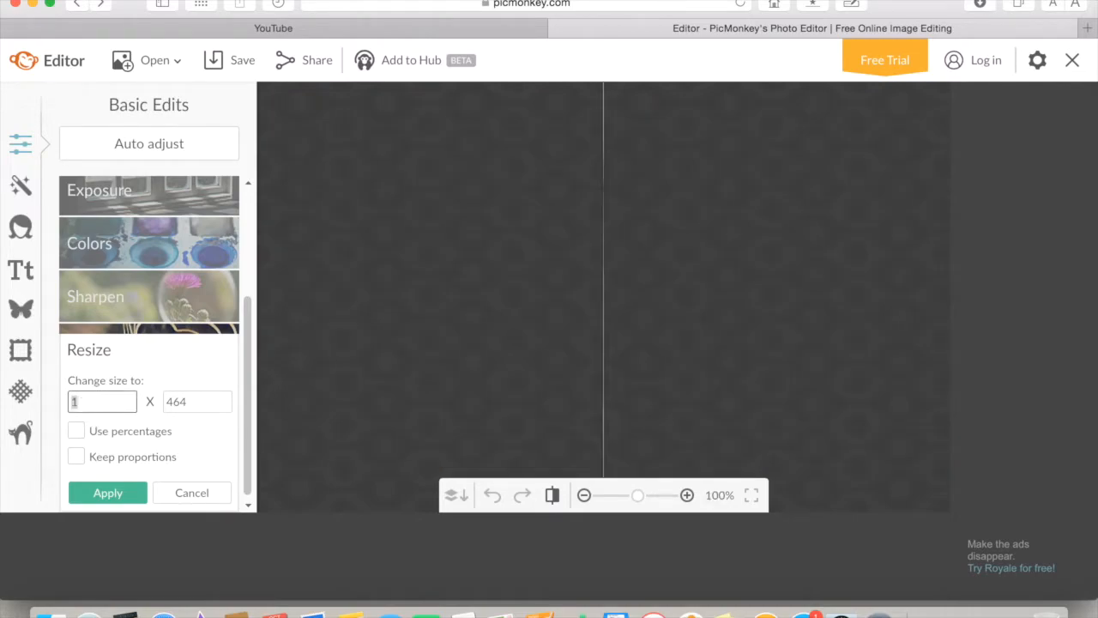
{"action": "type", "text": "92"}
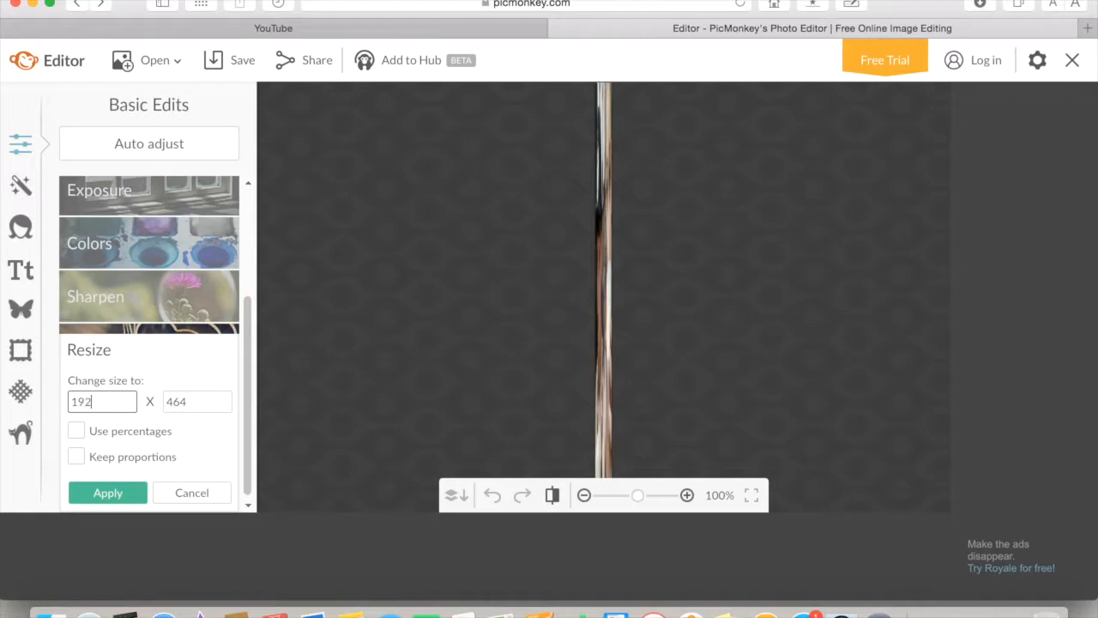
{"action": "type", "text": "0"}
{"action": "key", "text": "Tab"}
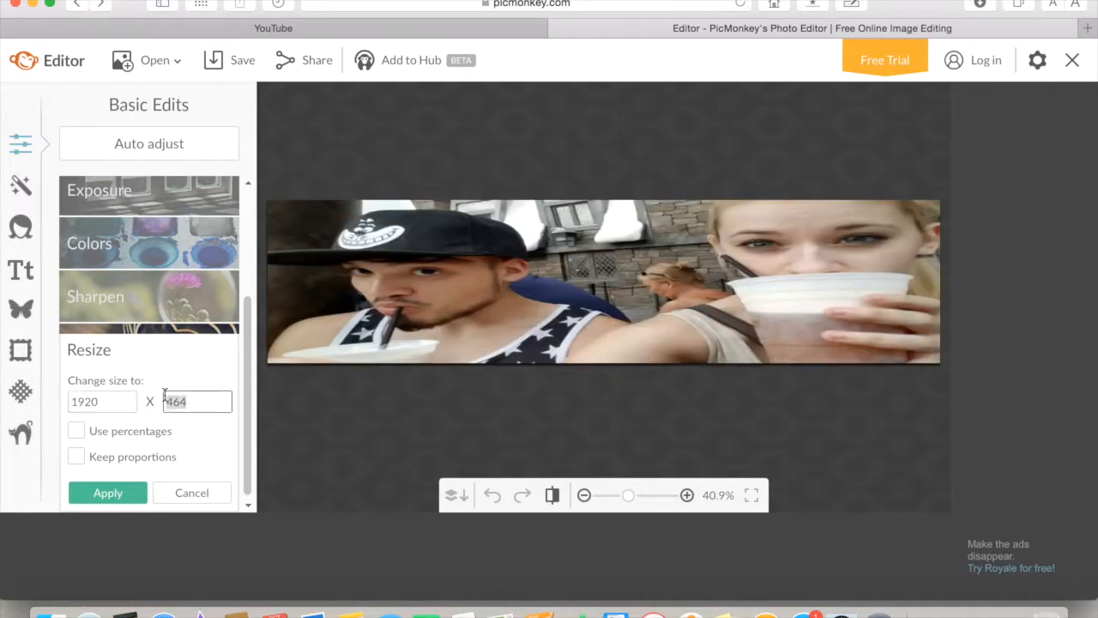
{"action": "type", "text": "1080"}
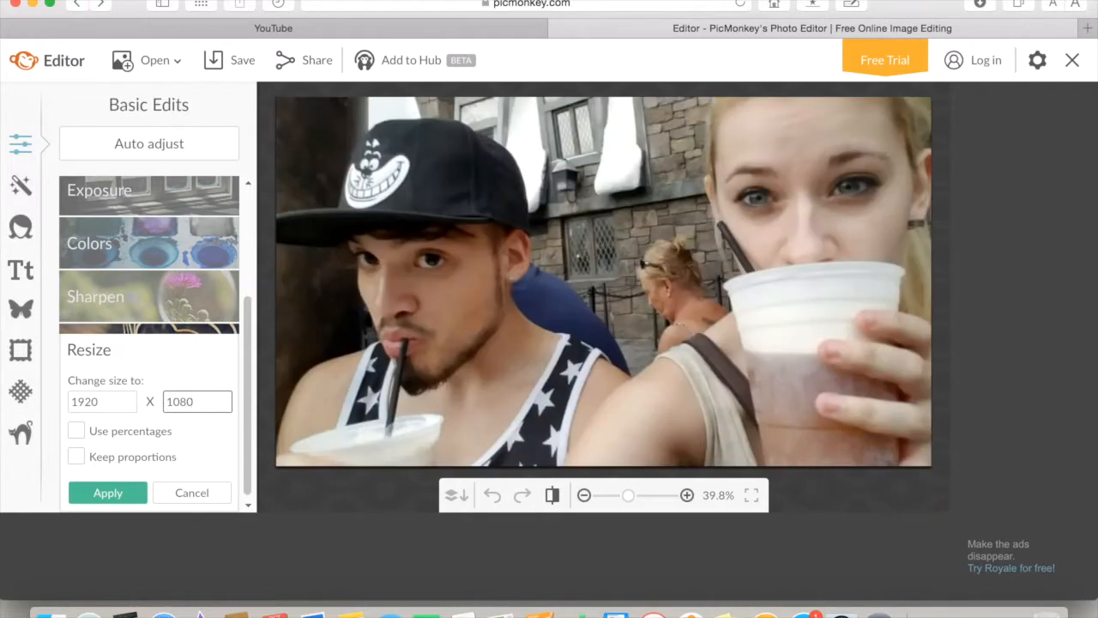
{"action": "left_click", "coordinate": [108, 493]}
Add the basic Soften effect with softness at 100% and fade at 0%.
{"action": "left_click", "coordinate": [20, 184]}
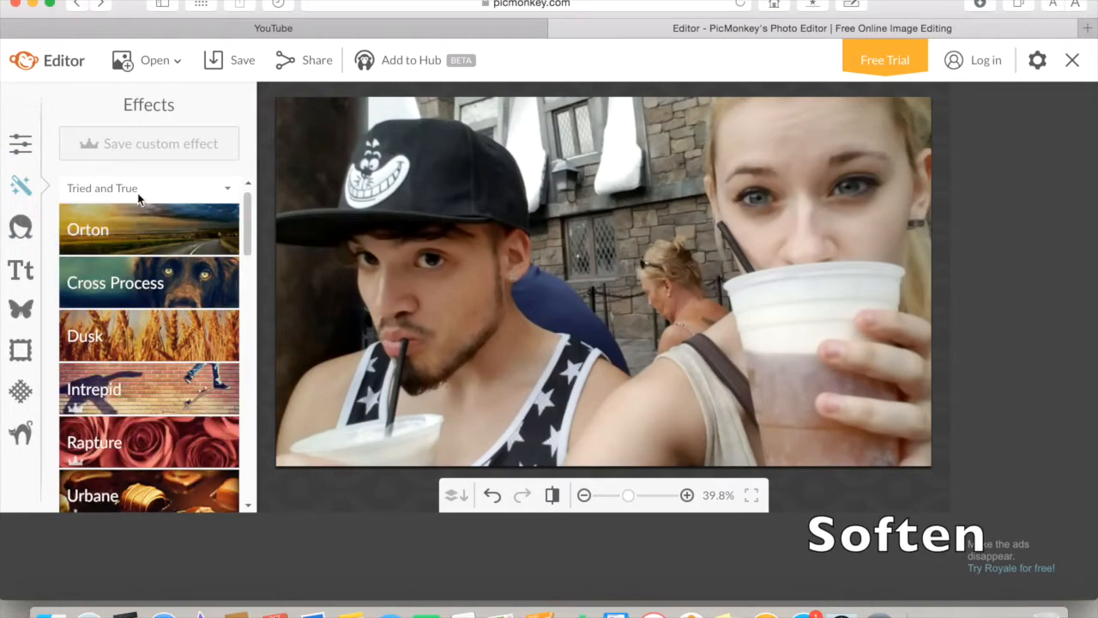
{"action": "left_click", "coordinate": [131, 190]}
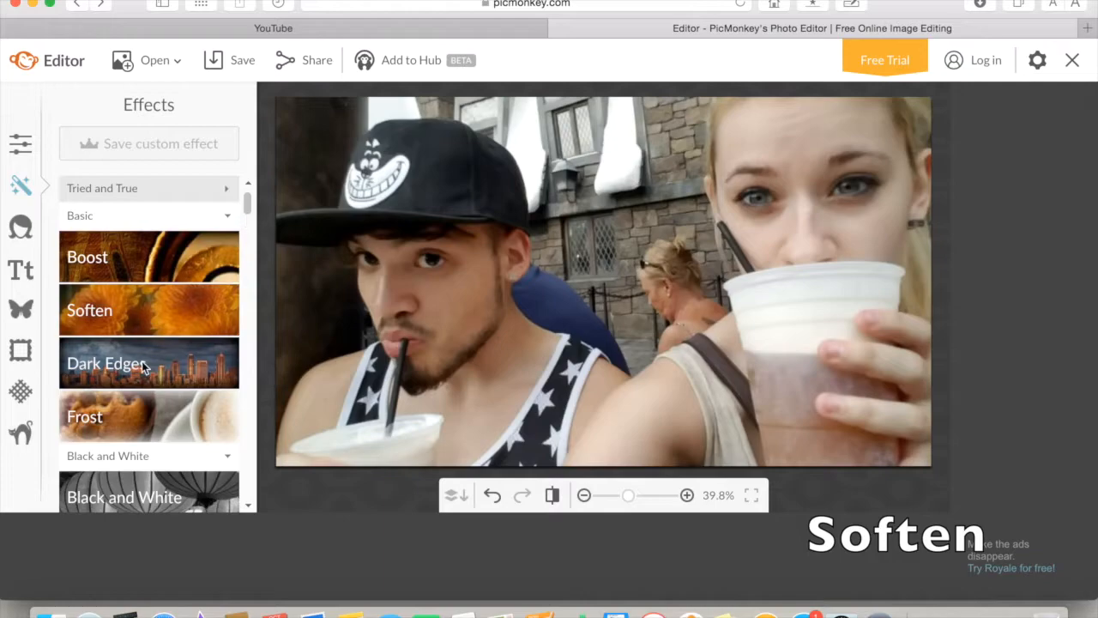
{"action": "left_click", "coordinate": [135, 320]}
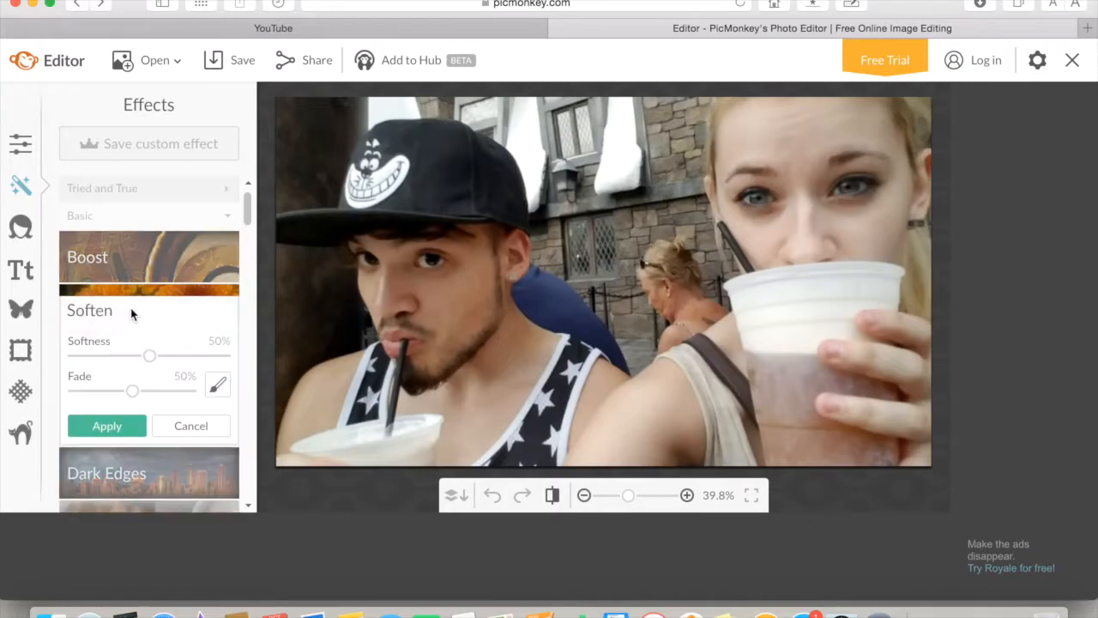
{"action": "left_click_drag", "start_coordinate": [160, 356], "coordinate": [246, 359]}
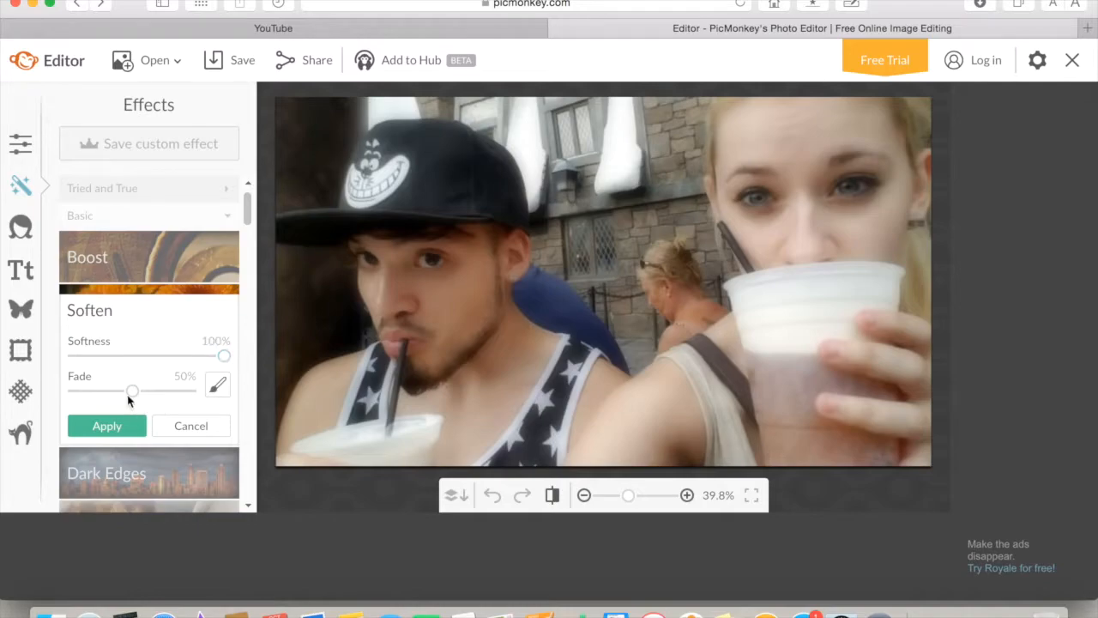
{"action": "left_click_drag", "start_coordinate": [129, 390], "coordinate": [36, 408]}
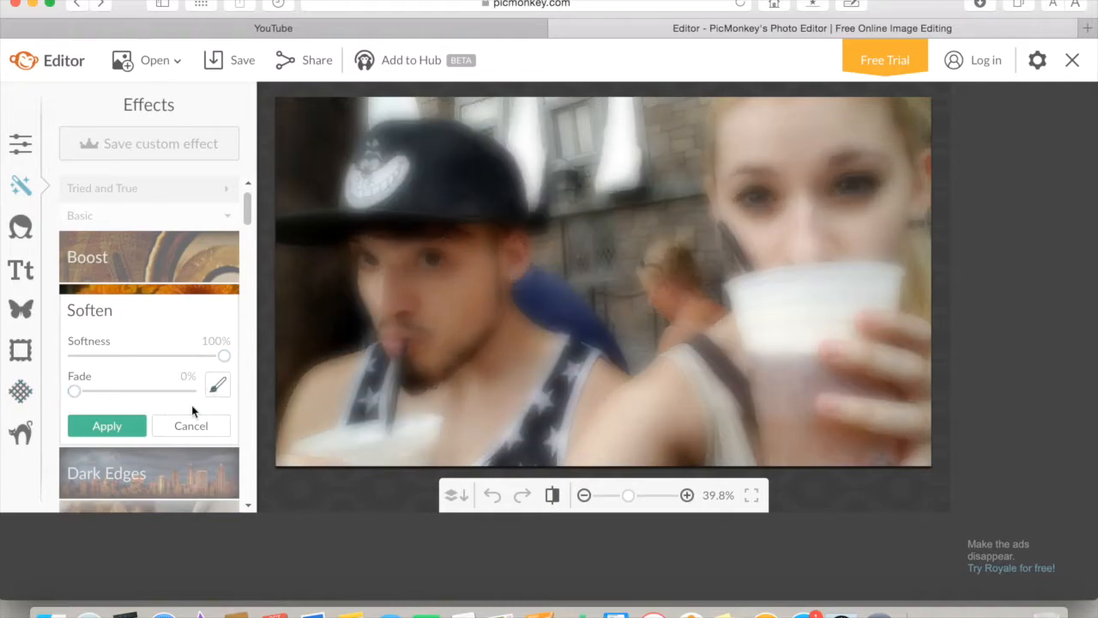
Set the Soften effect's paint brush to Original mode with size 77 and hardness 67.
{"action": "left_click", "coordinate": [219, 383]}
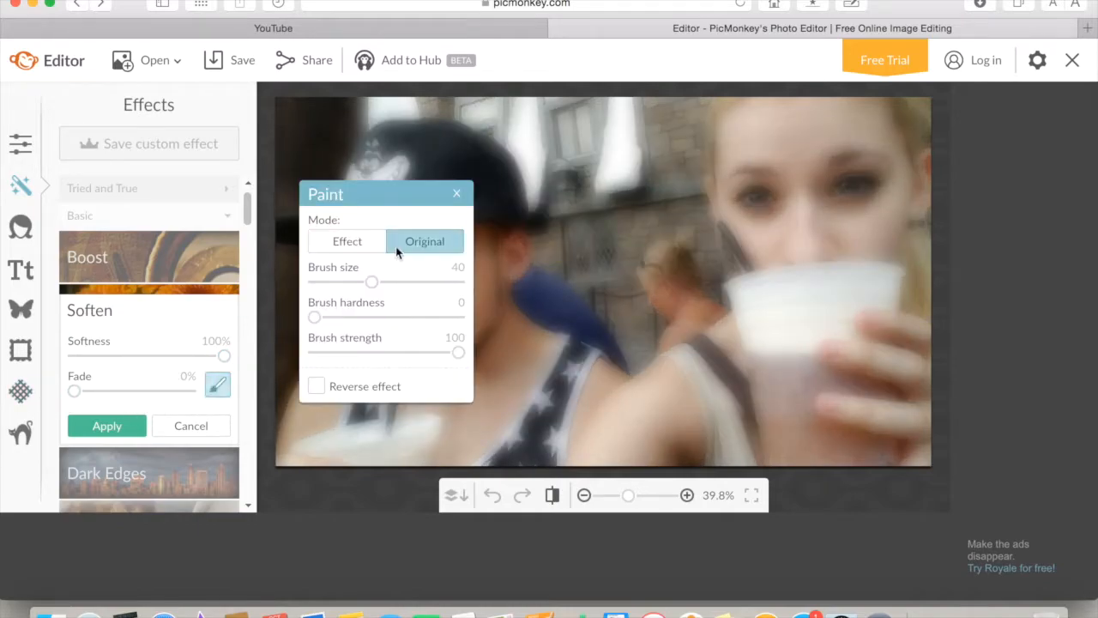
{"action": "left_click", "coordinate": [369, 247]}
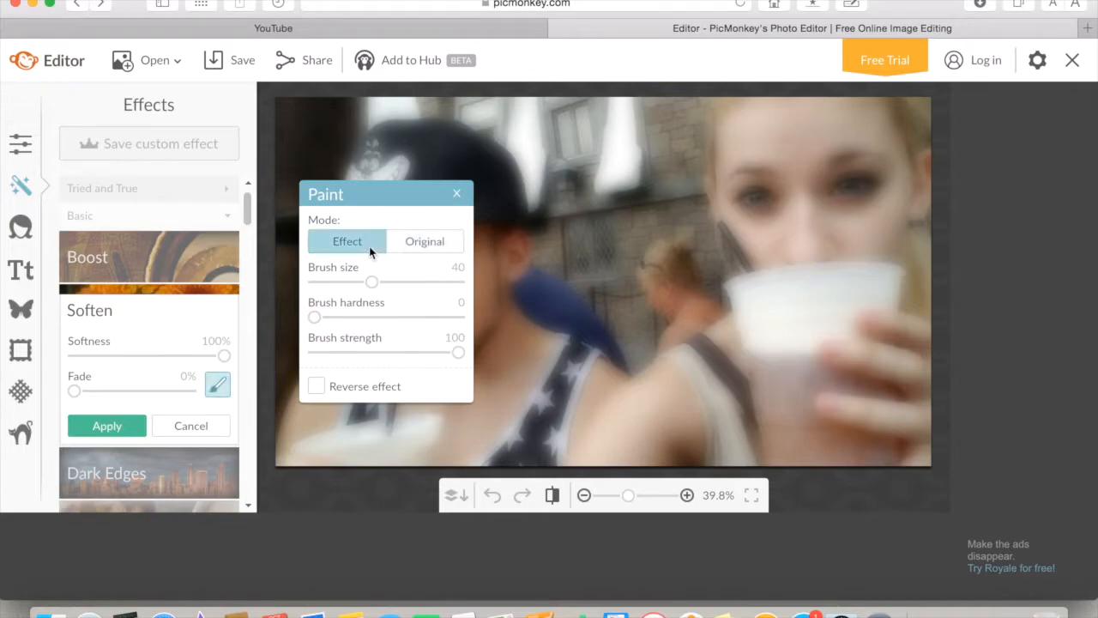
{"action": "left_click", "coordinate": [415, 244]}
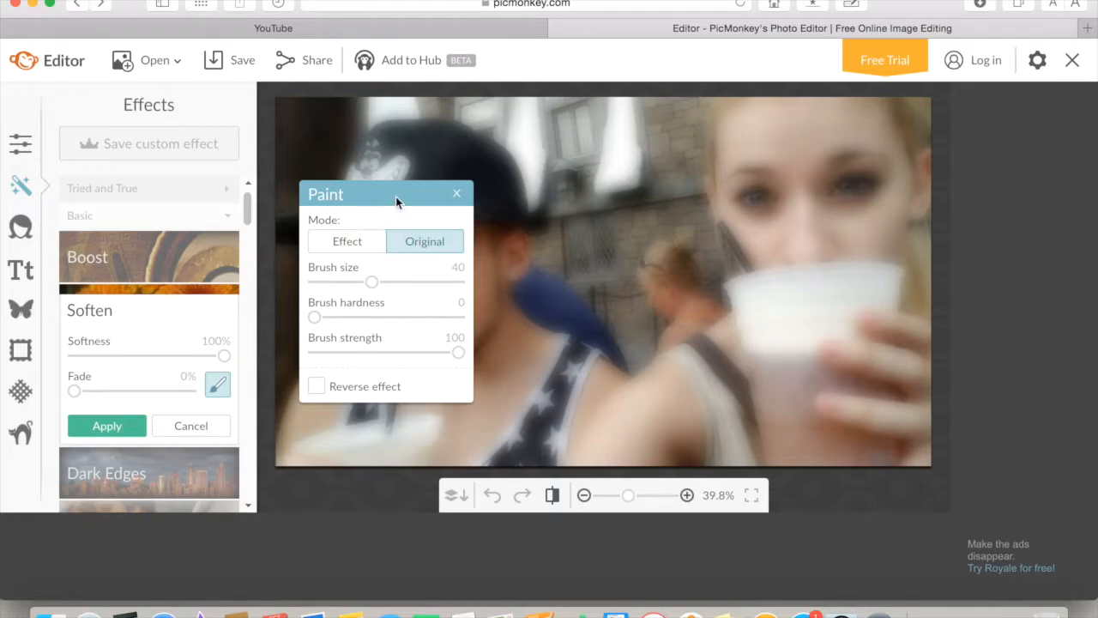
{"action": "left_click_drag", "start_coordinate": [375, 284], "coordinate": [431, 272]}
{"action": "left_click", "coordinate": [379, 317]}
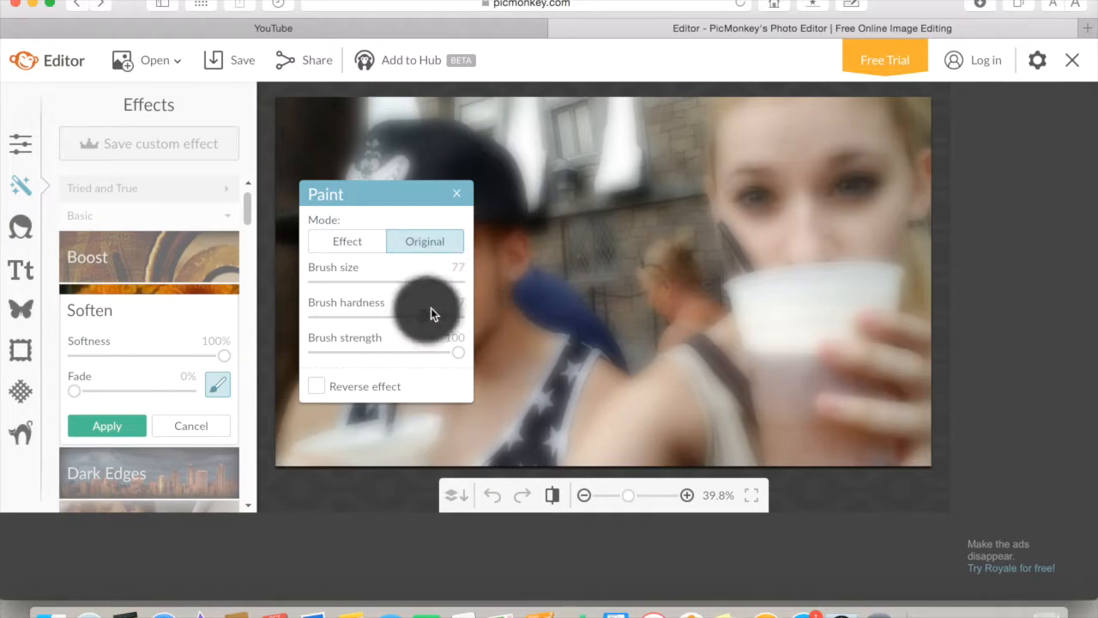
{"action": "left_click", "coordinate": [411, 317]}
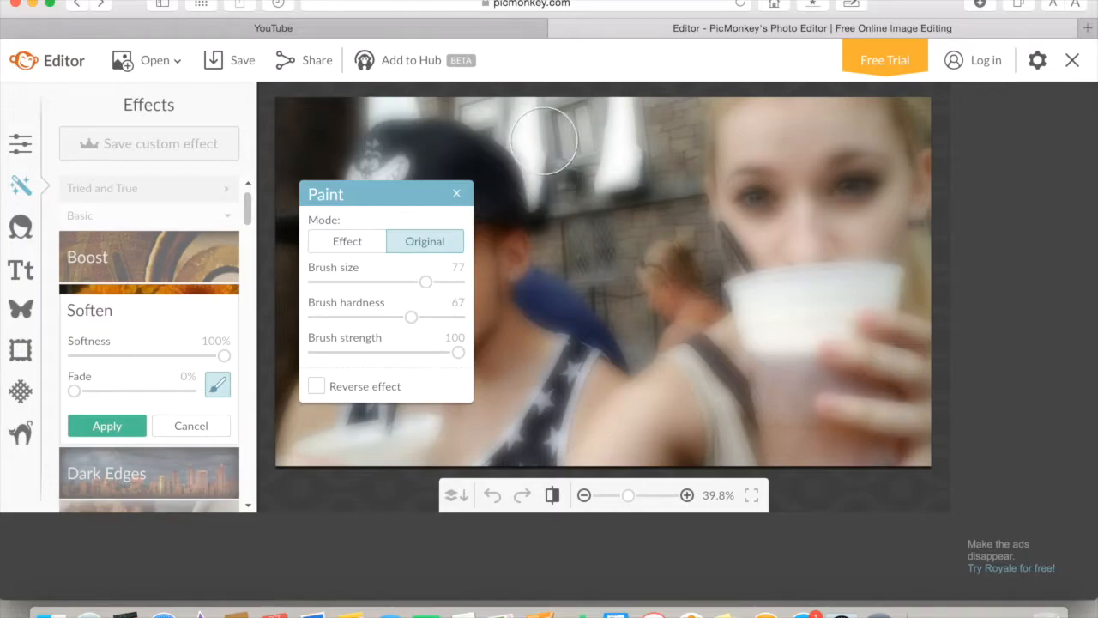
Paint the original back over the stone wall and background between the two people, enlarging the brush to 96.
{"action": "mouse_move", "coordinate": [543, 140]}
{"action": "left_mouse_down"}
{"action": "mouse_move", "coordinate": [713, 227]}
{"action": "mouse_move", "coordinate": [655, 267]}
{"action": "mouse_move", "coordinate": [597, 245]}
{"action": "mouse_move", "coordinate": [553, 303]}
{"action": "left_mouse_up"}
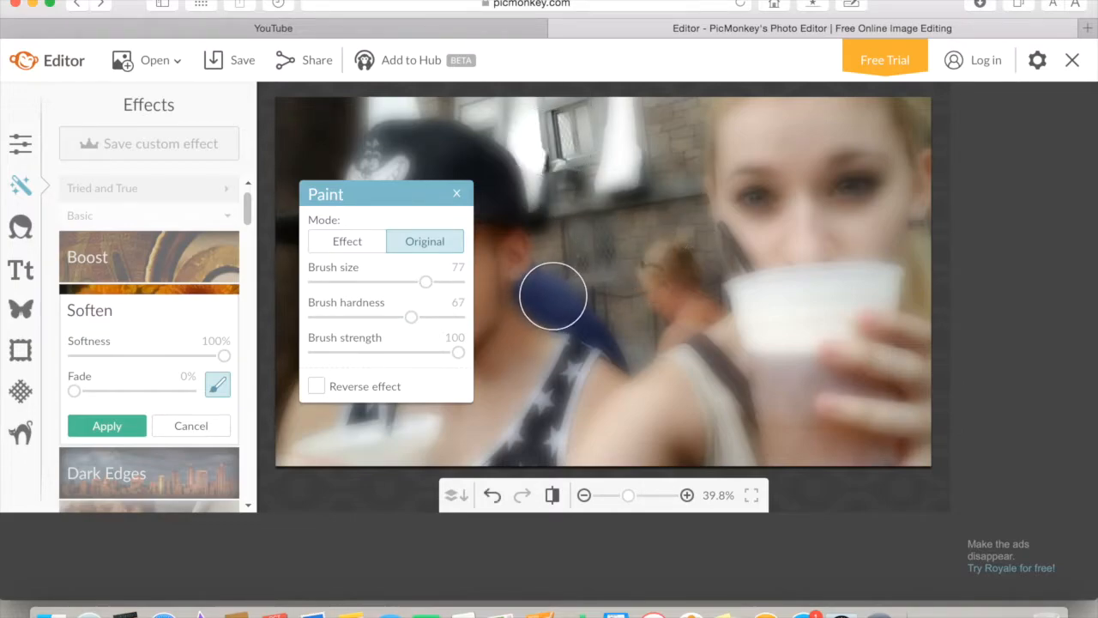
{"action": "left_click_drag", "start_coordinate": [426, 283], "coordinate": [452, 281]}
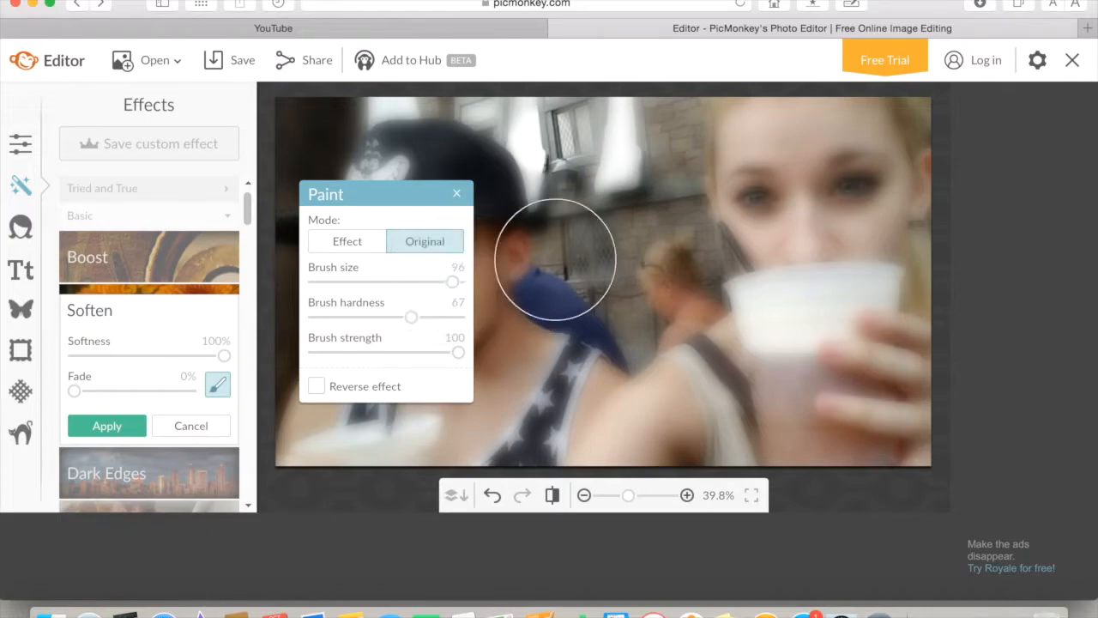
{"action": "mouse_move", "coordinate": [593, 282]}
{"action": "left_mouse_down"}
{"action": "mouse_move", "coordinate": [632, 303]}
{"action": "mouse_move", "coordinate": [664, 284]}
{"action": "mouse_move", "coordinate": [653, 203]}
{"action": "mouse_move", "coordinate": [652, 226]}
{"action": "mouse_move", "coordinate": [632, 192]}
{"action": "mouse_move", "coordinate": [658, 99]}
{"action": "mouse_move", "coordinate": [619, 147]}
{"action": "mouse_move", "coordinate": [602, 209]}
{"action": "mouse_move", "coordinate": [590, 186]}
{"action": "mouse_move", "coordinate": [596, 156]}
{"action": "mouse_move", "coordinate": [573, 121]}
{"action": "mouse_move", "coordinate": [623, 180]}
{"action": "mouse_move", "coordinate": [657, 296]}
{"action": "left_mouse_up"}
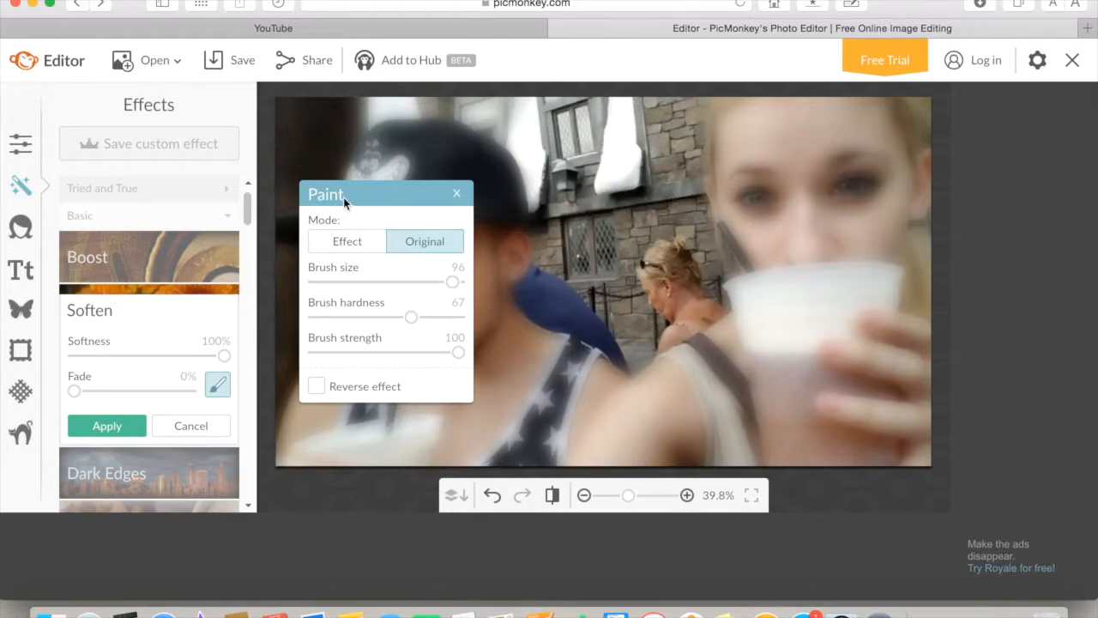
Paint the original back over the dark background at the photo's left edge and set the brush size to 47.
{"action": "left_click_drag", "start_coordinate": [343, 197], "coordinate": [504, 223]}
{"action": "mouse_move", "coordinate": [297, 139]}
{"action": "left_mouse_down"}
{"action": "mouse_move", "coordinate": [305, 131]}
{"action": "mouse_move", "coordinate": [301, 152]}
{"action": "mouse_move", "coordinate": [283, 151]}
{"action": "mouse_move", "coordinate": [306, 117]}
{"action": "mouse_move", "coordinate": [289, 304]}
{"action": "left_mouse_up"}
{"action": "left_click", "coordinate": [541, 306]}
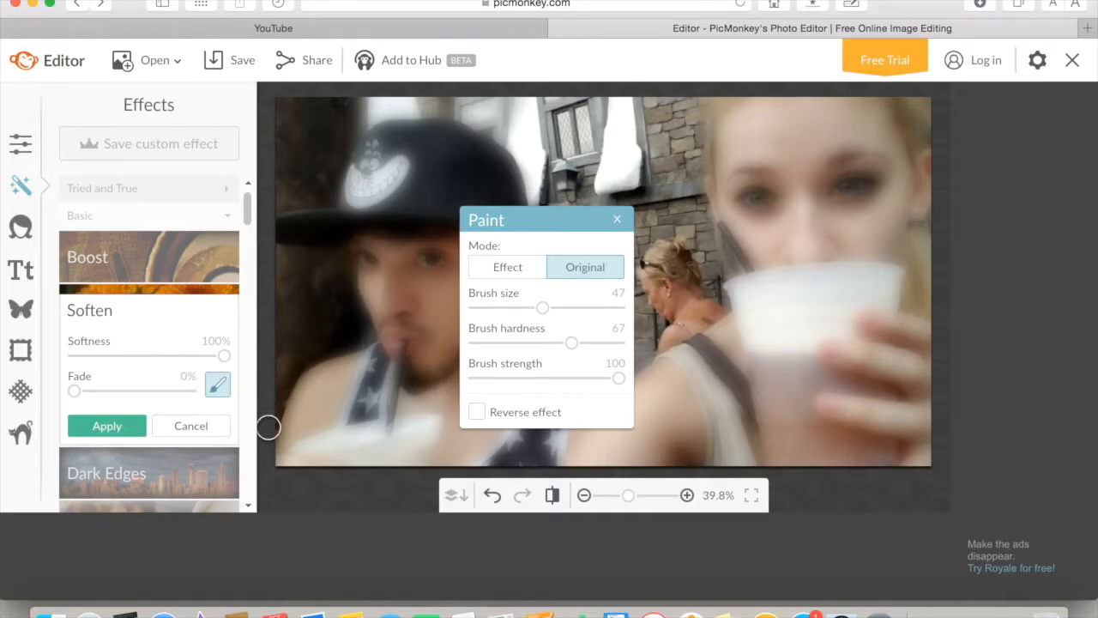
Reverse the painted Soften effect and set the brush to Effect mode with size 59.
{"action": "left_click", "coordinate": [476, 412]}
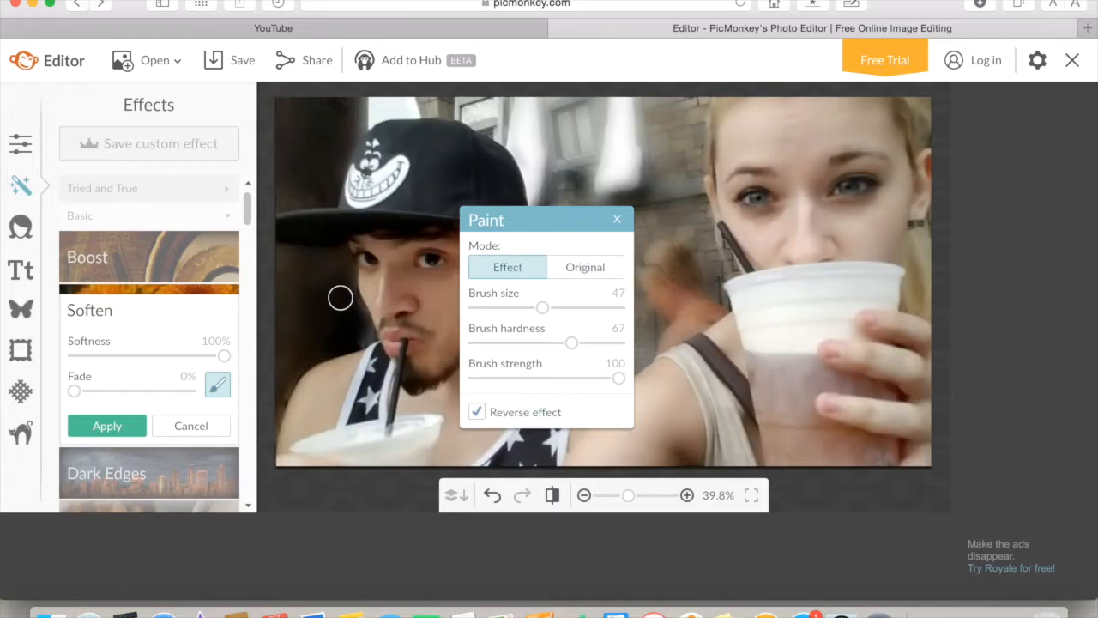
{"action": "left_click", "coordinate": [585, 266]}
{"action": "mouse_move", "coordinate": [542, 308]}
{"action": "left_mouse_down"}
{"action": "mouse_move", "coordinate": [603, 308]}
{"action": "mouse_move", "coordinate": [560, 308]}
{"action": "left_mouse_up"}
{"action": "left_click", "coordinate": [508, 267]}
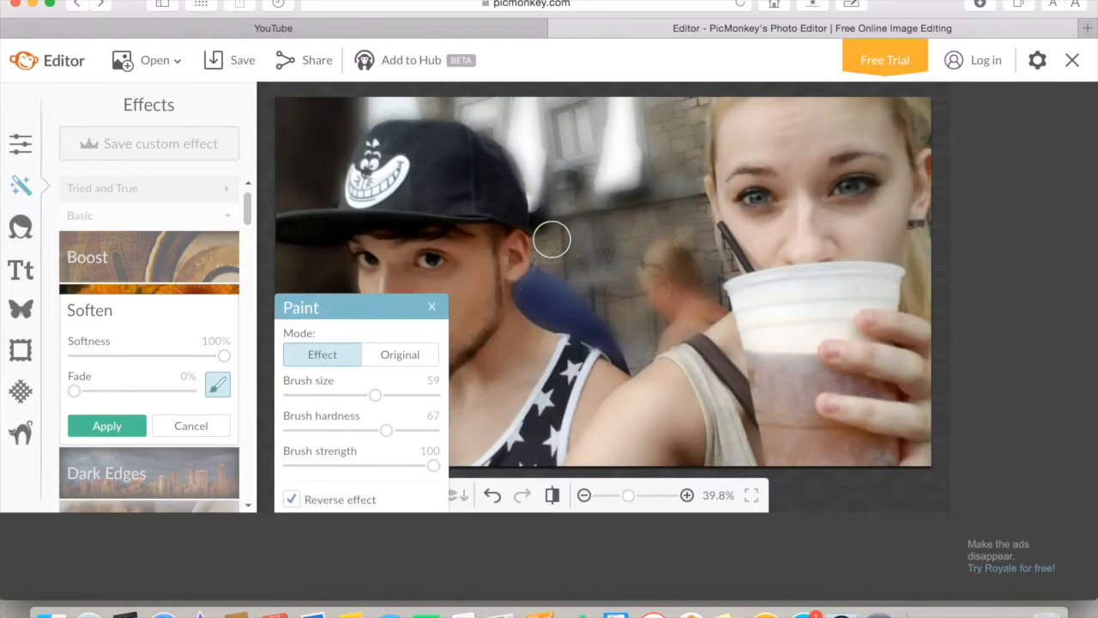
Switch the brush to Original mode for touching up the softened areas and set its size to 87.
{"action": "key", "text": "bracketleft"}
{"action": "key", "text": "bracketleft"}
{"action": "left_click", "coordinate": [400, 354]}
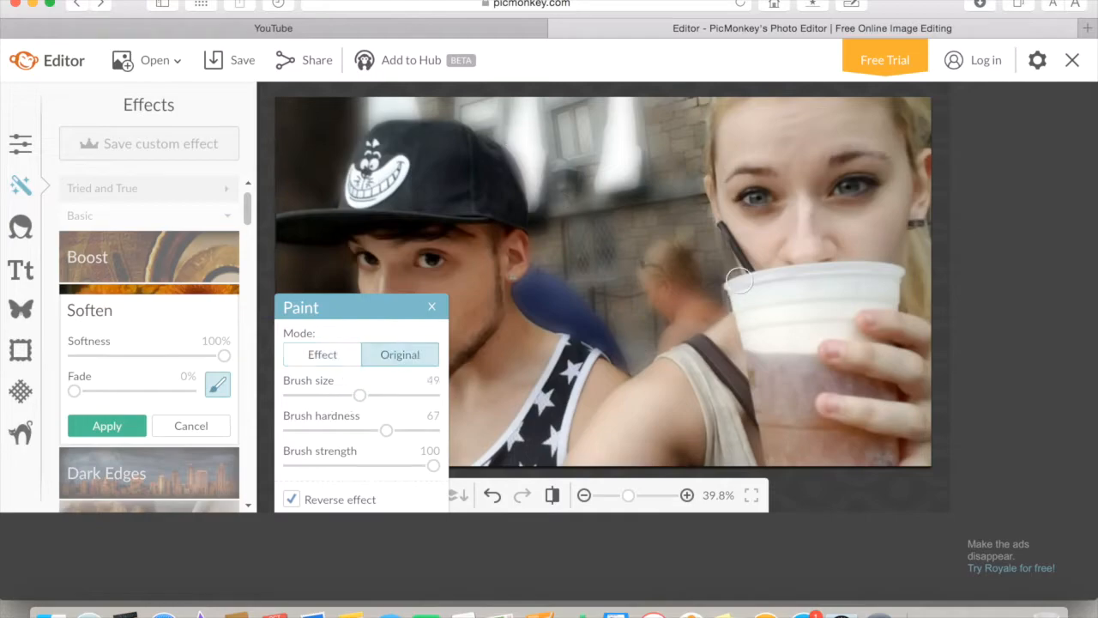
{"action": "key", "text": "bracketright"}
{"action": "key", "text": "bracketright"}
{"action": "key", "text": "bracketright"}
{"action": "key", "text": "bracketright"}
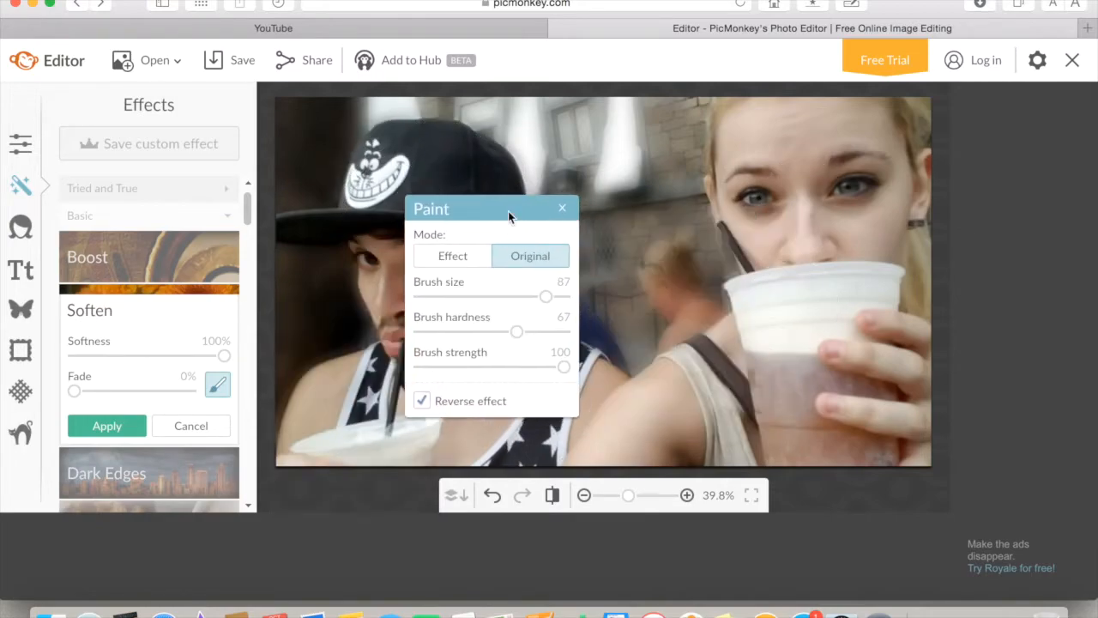
Return the brush to Effect mode, close the paint settings and apply the Soften effect.
{"action": "left_click", "coordinate": [840, 392]}
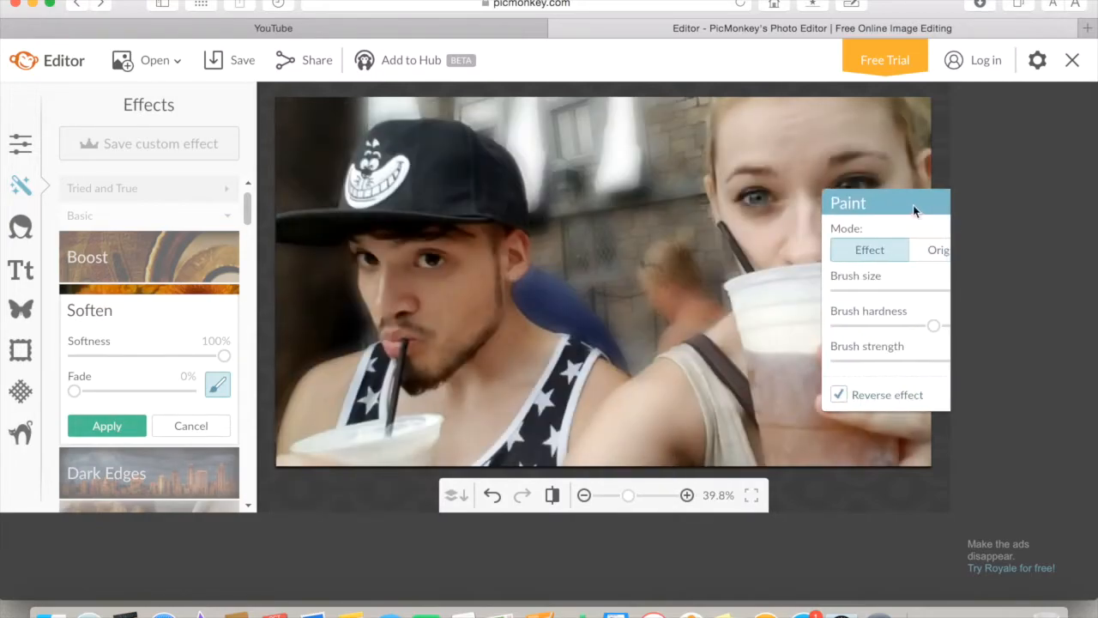
{"action": "left_click_drag", "start_coordinate": [939, 206], "coordinate": [793, 234]}
{"action": "left_click", "coordinate": [794, 232]}
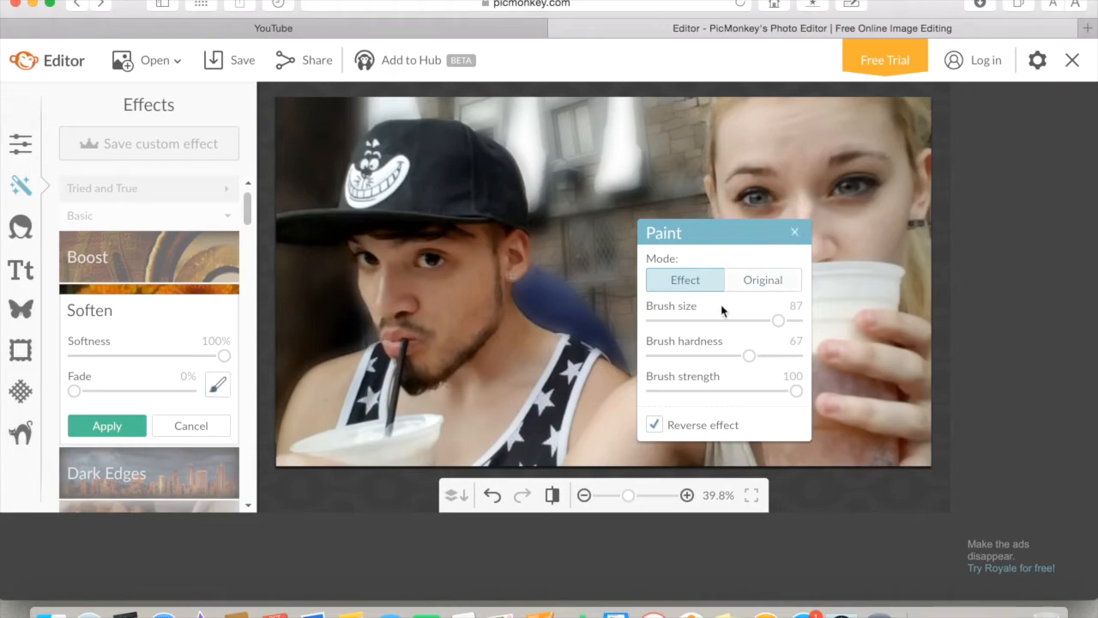
{"action": "left_click", "coordinate": [96, 432]}
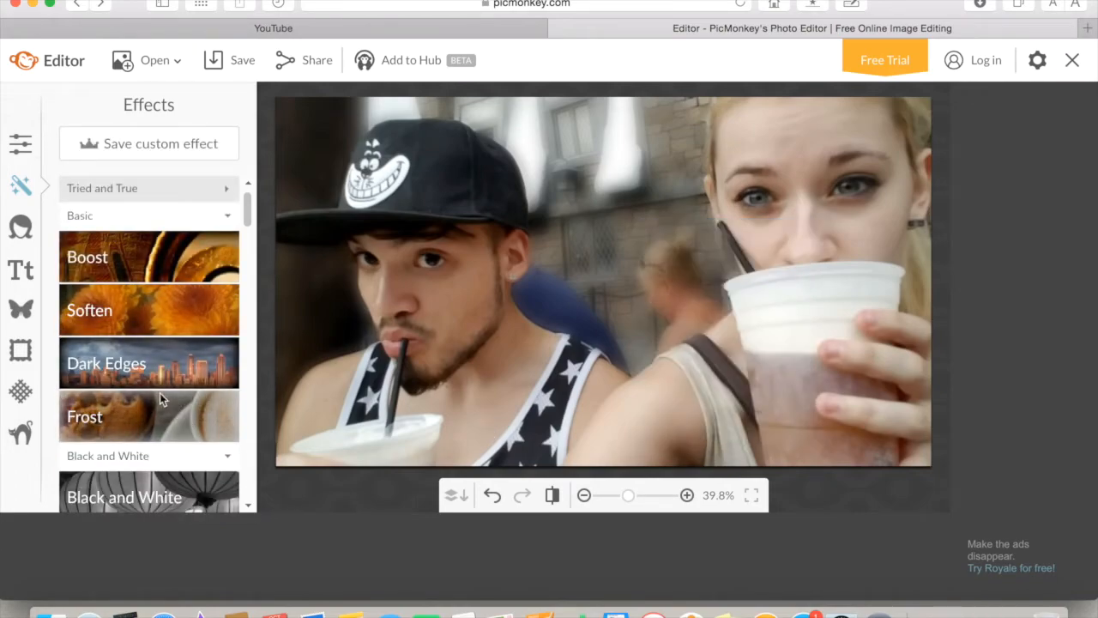
Apply the Dark Edges effect in black with size 10 and intensity 91%.
{"action": "scroll", "coordinate": [246, 213], "scroll_direction": "down", "scroll_amount": 3}
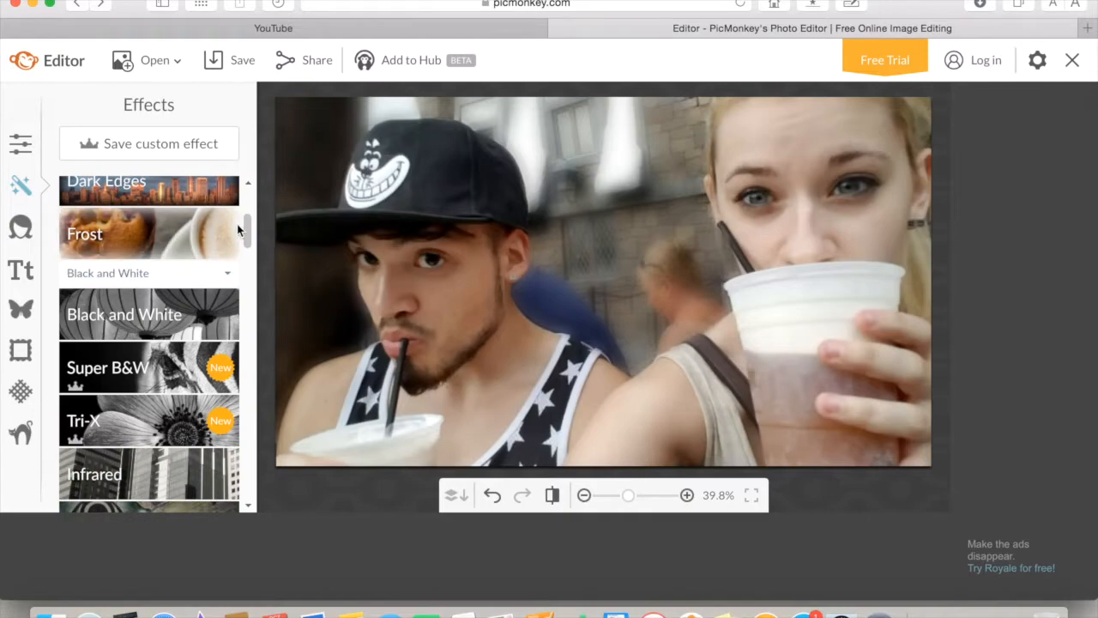
{"action": "scroll", "coordinate": [172, 300], "scroll_direction": "up", "scroll_amount": 3}
{"action": "left_click", "coordinate": [146, 364]}
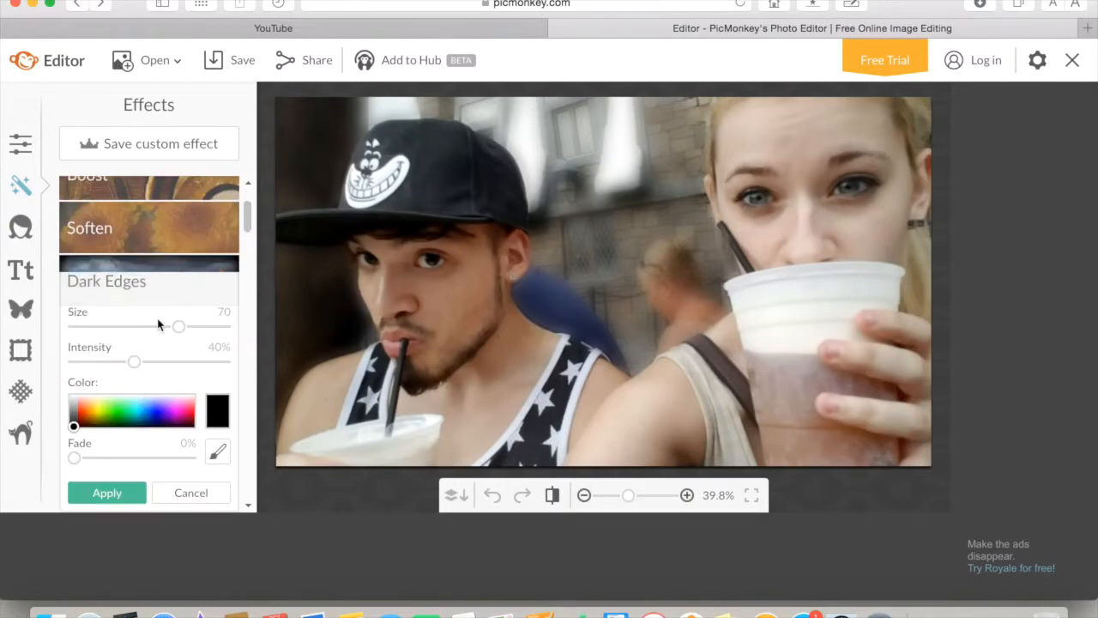
{"action": "left_click_drag", "start_coordinate": [133, 360], "coordinate": [211, 360]}
{"action": "left_click_drag", "start_coordinate": [147, 327], "coordinate": [88, 325]}
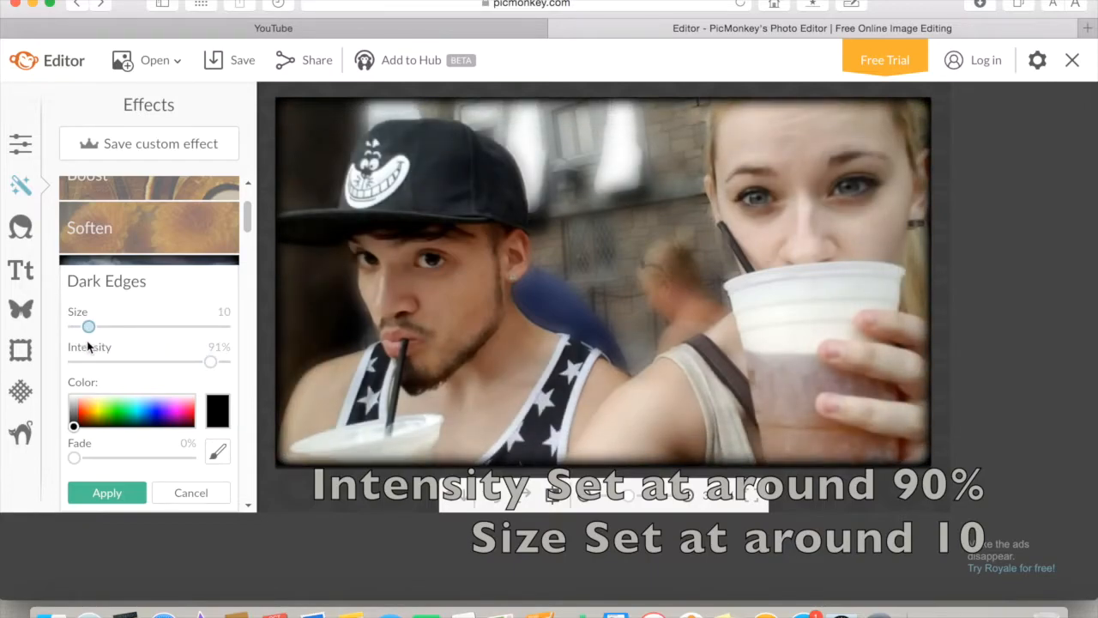
{"action": "left_click", "coordinate": [101, 493]}
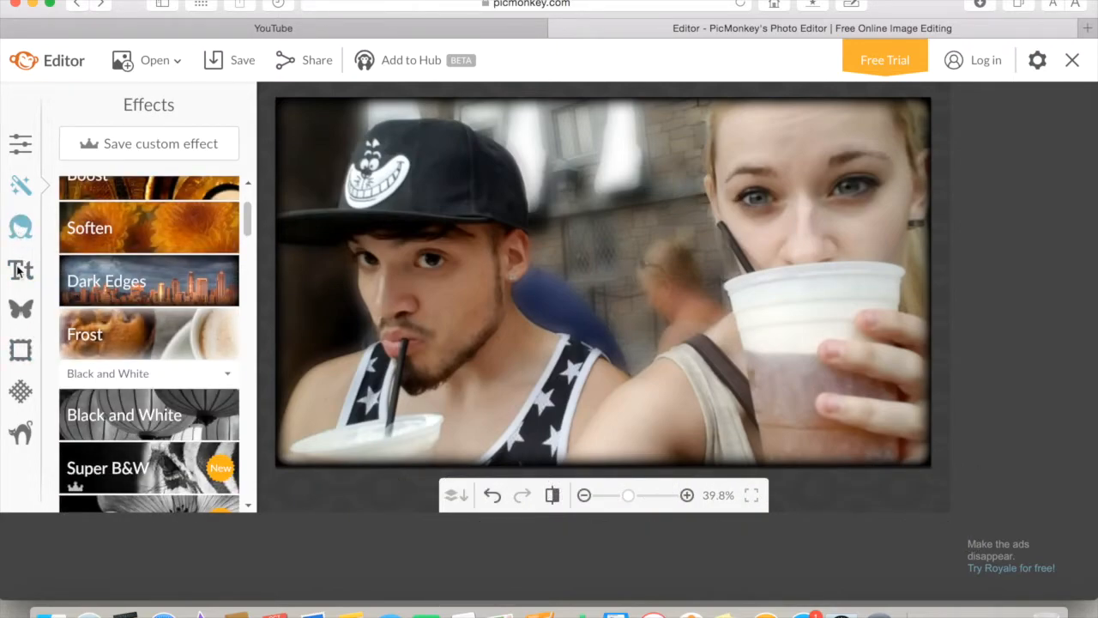
Add the text "Universal Vlog" to the photo in white, using the Shadows Into Light Two font.
{"action": "left_click", "coordinate": [17, 271]}
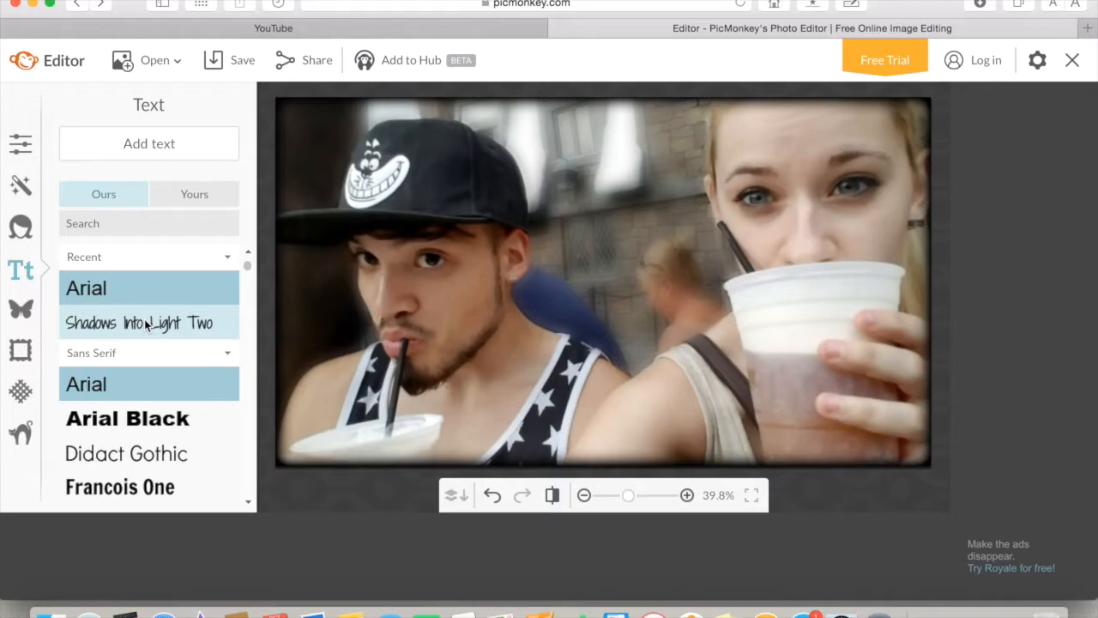
{"action": "left_click", "coordinate": [146, 324]}
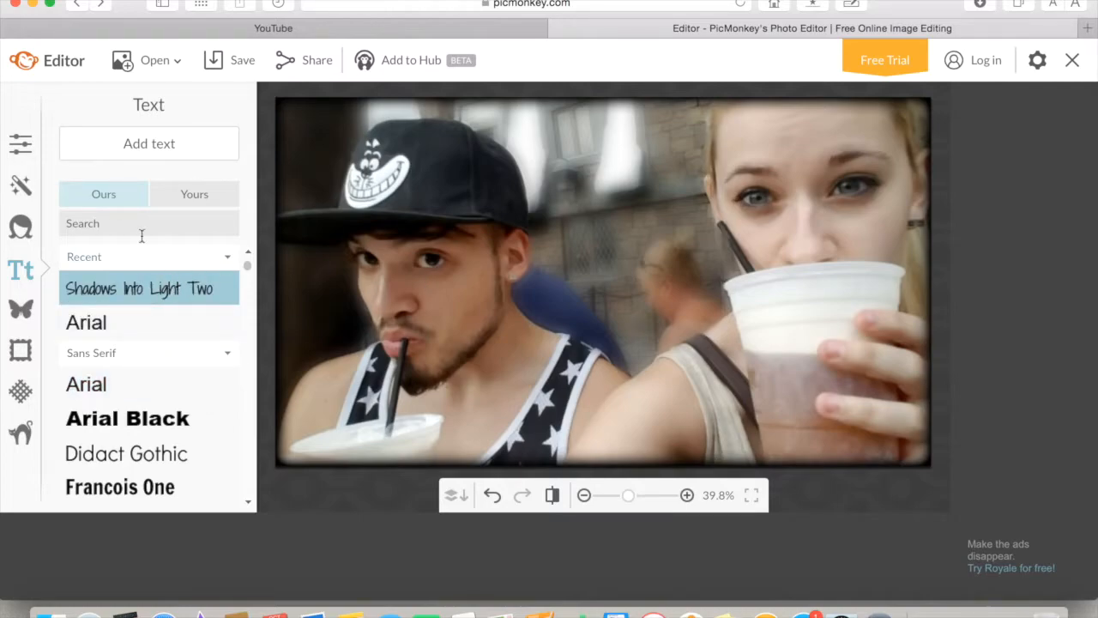
{"action": "left_click", "coordinate": [129, 154]}
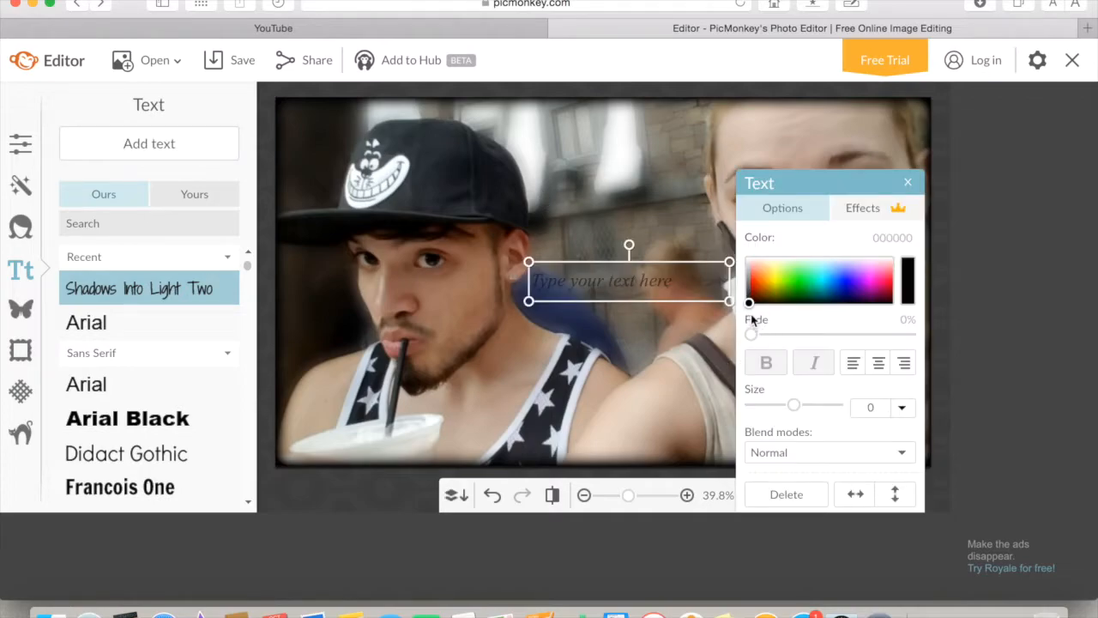
{"action": "left_click", "coordinate": [783, 258]}
{"action": "left_click", "coordinate": [649, 285]}
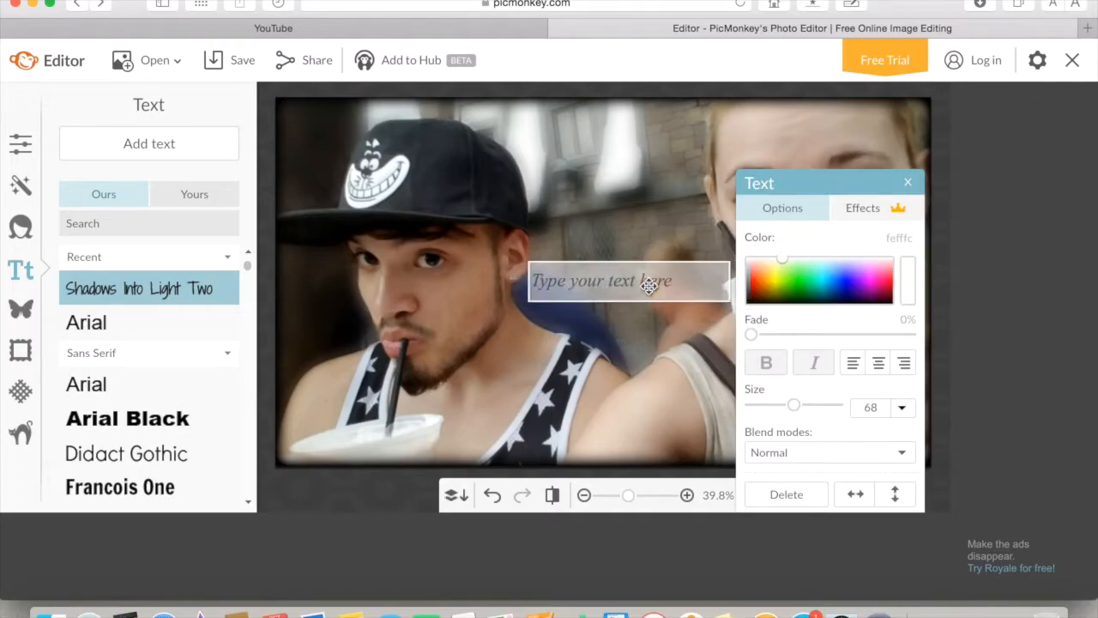
{"action": "type", "text": "Universal Vlo"}
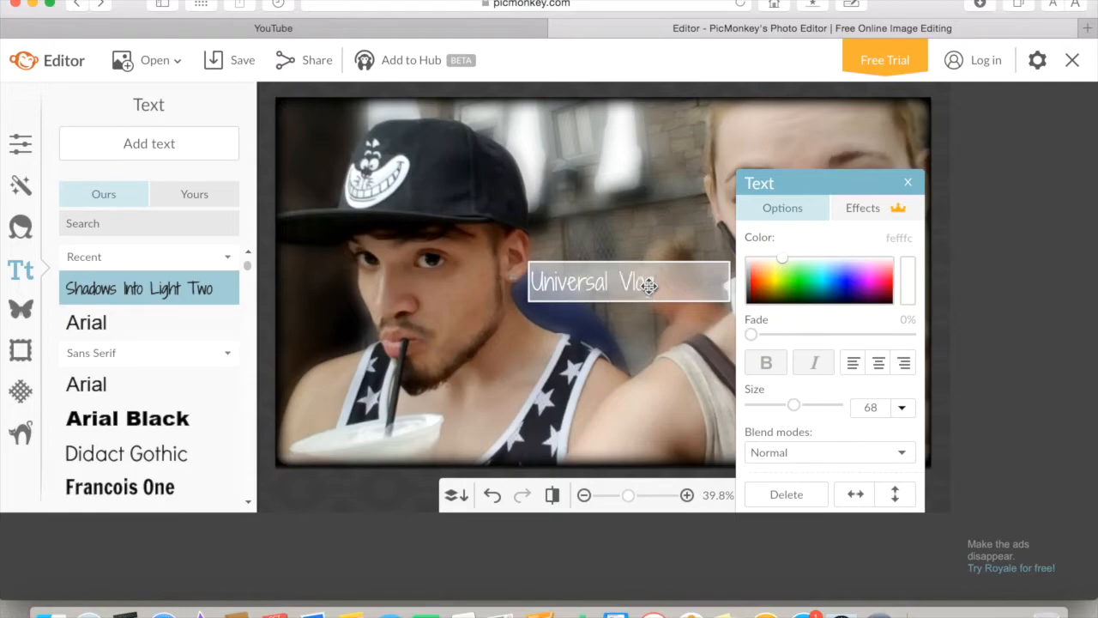
{"action": "type", "text": "g"}
Widen the "Universal Vlog" text box, centre its text and move it to the lower middle of the photo.
{"action": "left_click", "coordinate": [521, 281]}
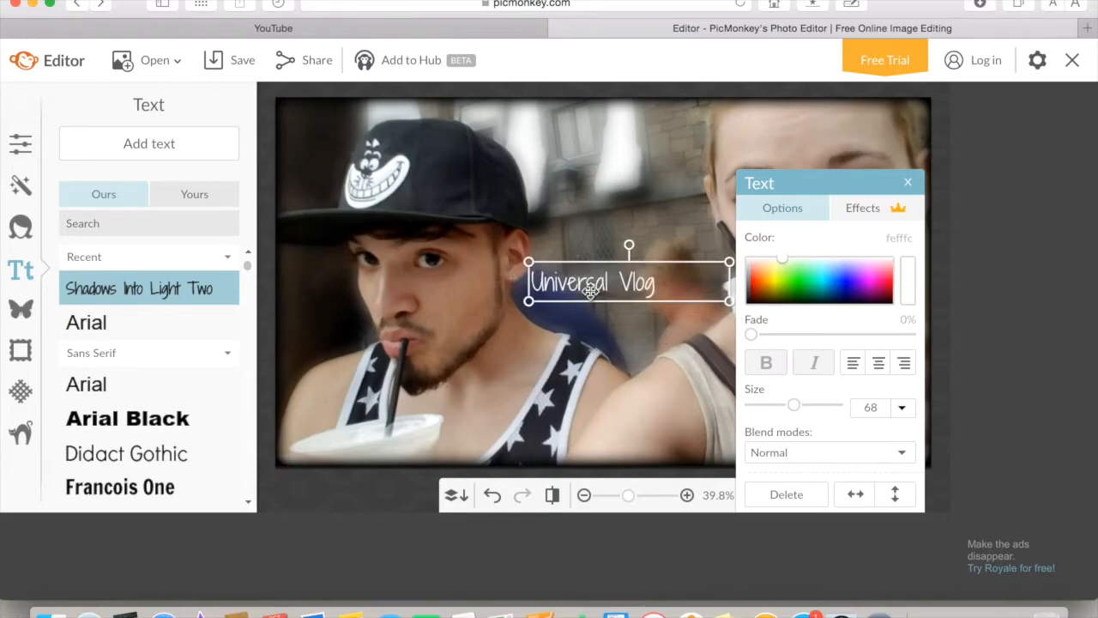
{"action": "left_click_drag", "start_coordinate": [521, 281], "coordinate": [346, 282]}
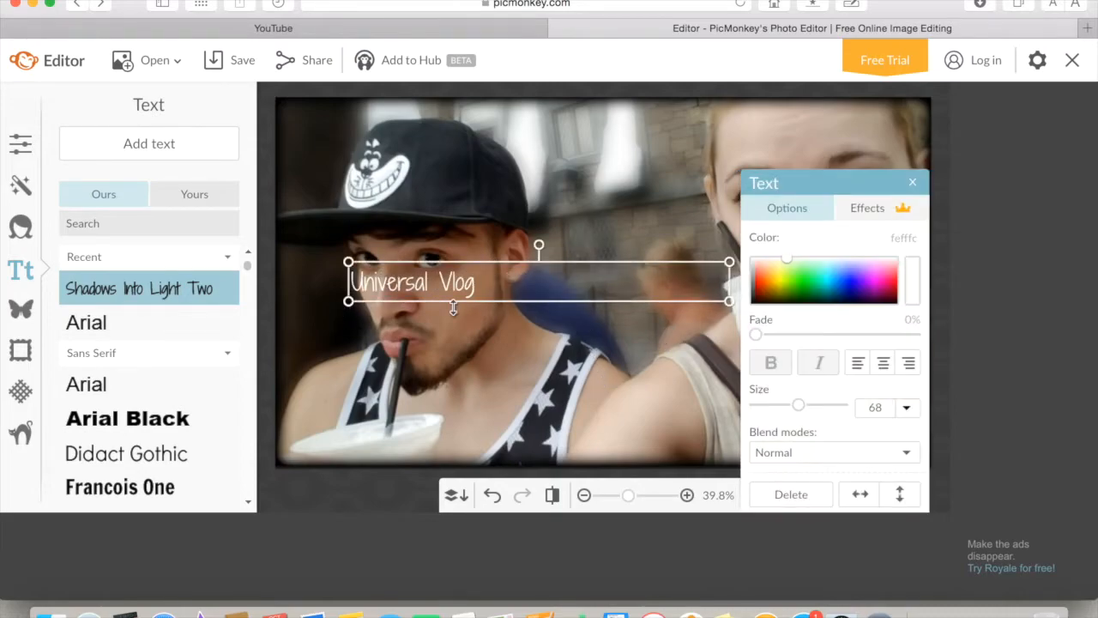
{"action": "left_click", "coordinate": [881, 362]}
{"action": "left_click_drag", "start_coordinate": [625, 277], "coordinate": [693, 350]}
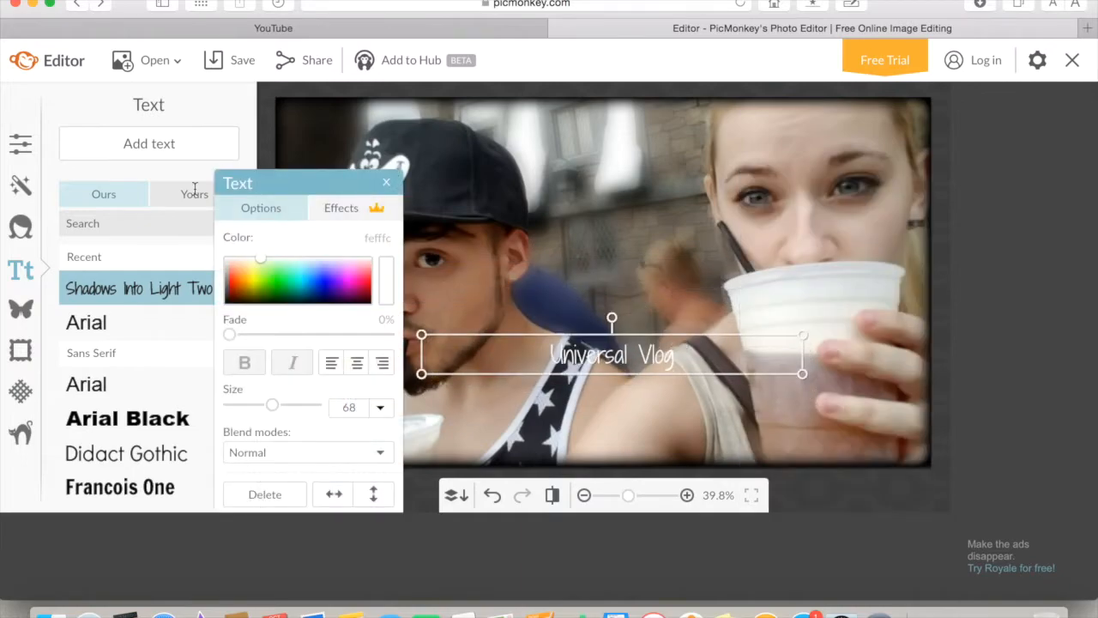
Add a second white text reading "Part 2" and centre it within its box.
{"action": "left_click", "coordinate": [213, 117]}
{"action": "left_click", "coordinate": [186, 149]}
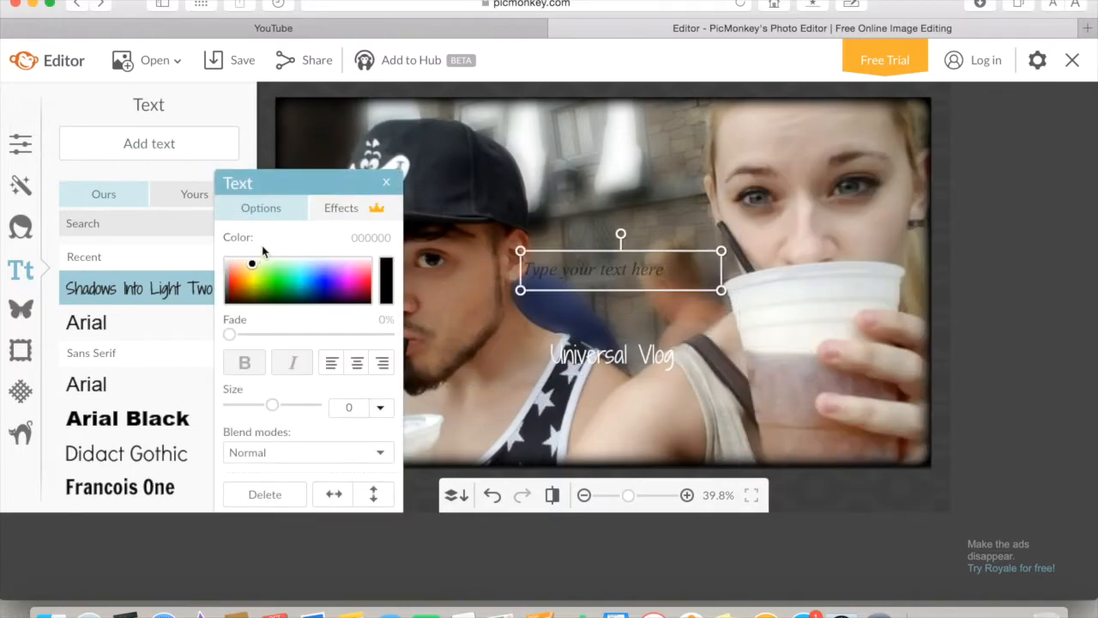
{"action": "left_click", "coordinate": [263, 250]}
{"action": "left_click", "coordinate": [592, 273]}
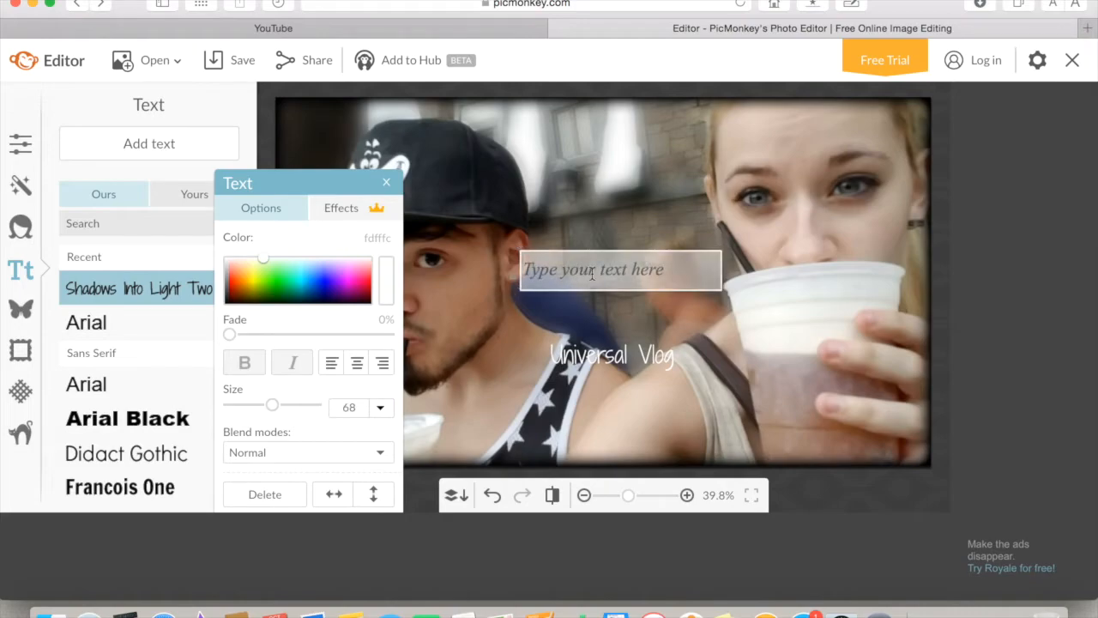
{"action": "type", "text": "Part 2"}
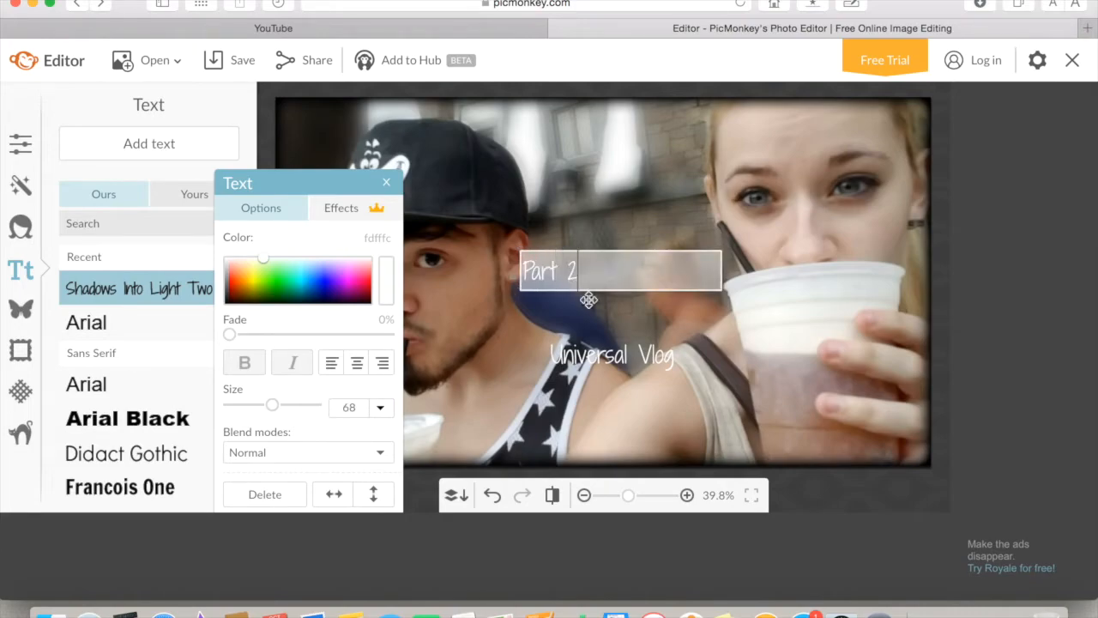
{"action": "left_click", "coordinate": [359, 365]}
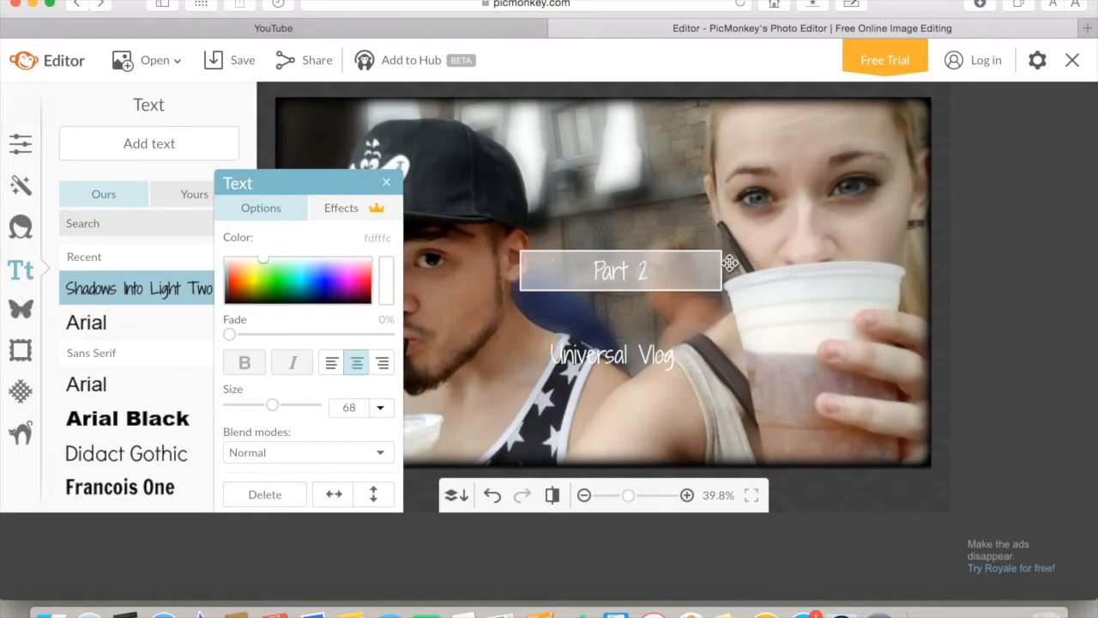
Widen the "Part 2" text box, move it beneath "Universal Vlog" and close the text settings.
{"action": "left_click", "coordinate": [695, 267]}
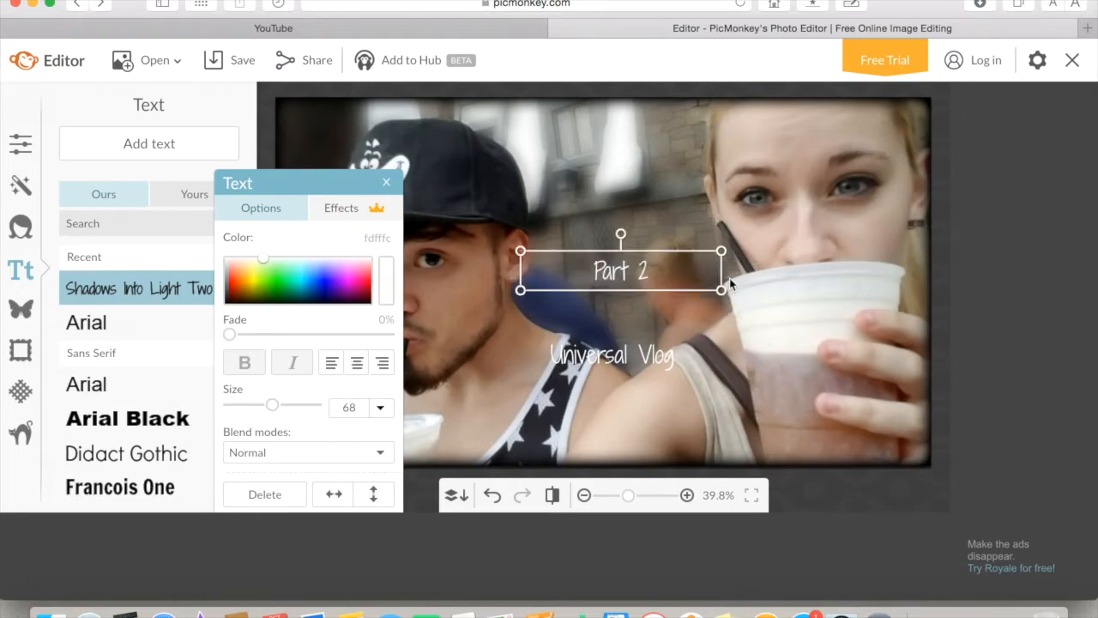
{"action": "left_click_drag", "start_coordinate": [722, 271], "coordinate": [874, 273]}
{"action": "left_click_drag", "start_coordinate": [795, 267], "coordinate": [700, 415]}
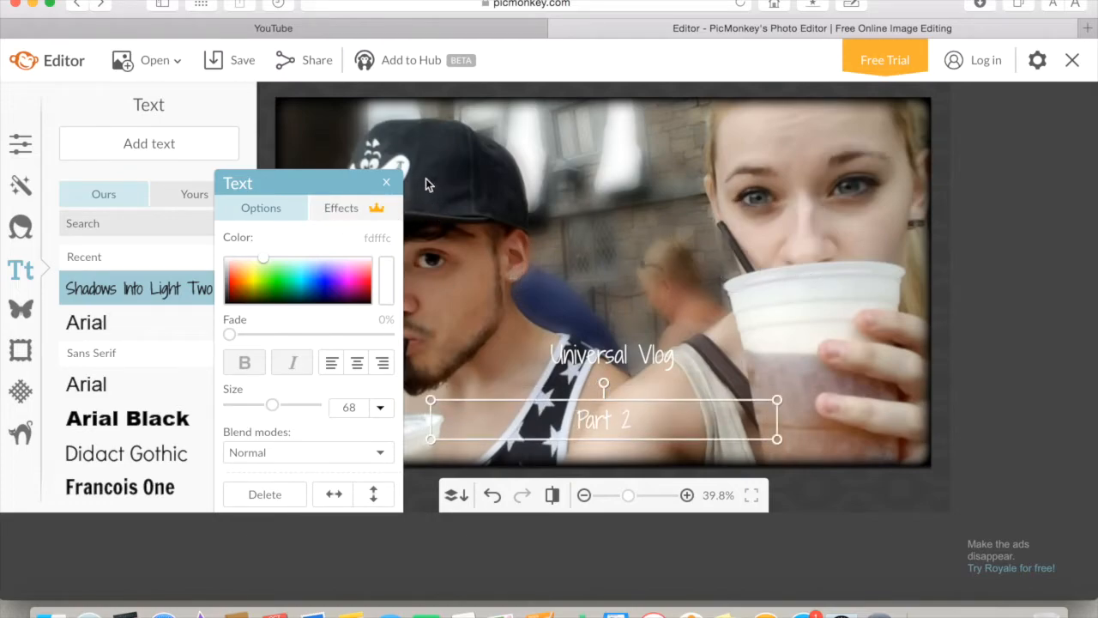
{"action": "left_click", "coordinate": [387, 183]}
Add a geometric rectangle overlay with a transparent Color 2 and a white Color 1.
{"action": "left_click", "coordinate": [21, 307]}
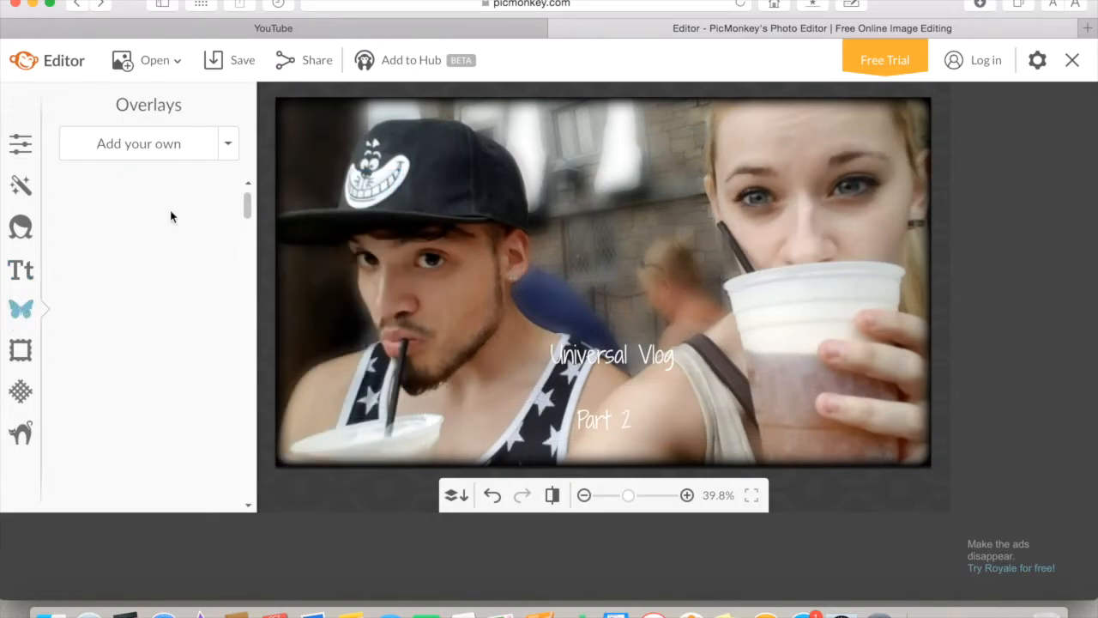
{"action": "left_click", "coordinate": [148, 185]}
{"action": "left_click", "coordinate": [148, 261]}
{"action": "left_click", "coordinate": [79, 307]}
{"action": "left_click", "coordinate": [291, 278]}
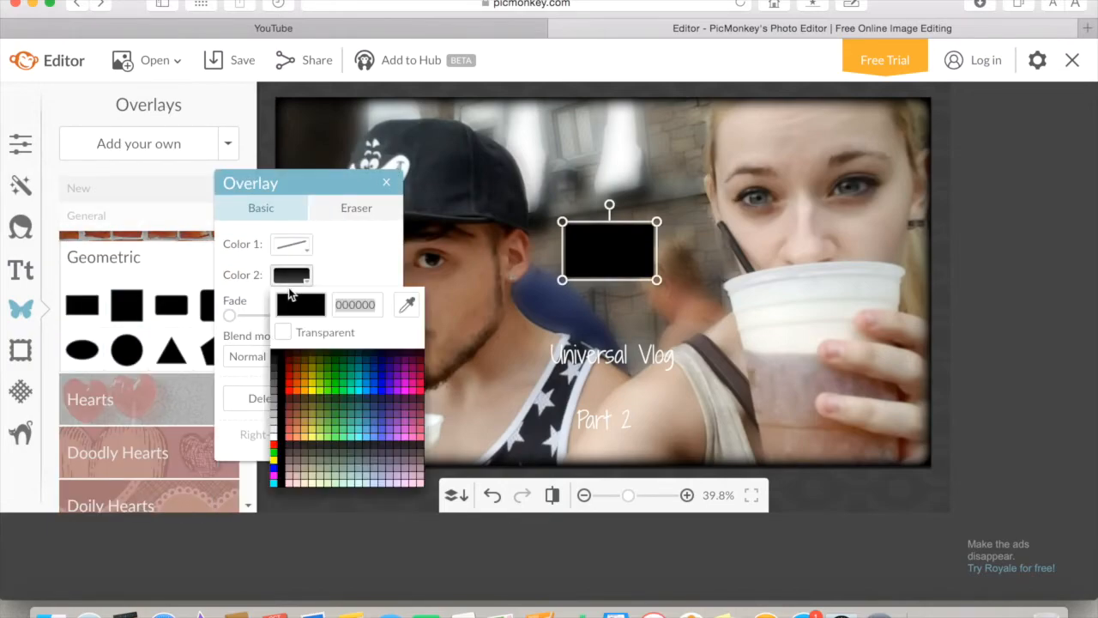
{"action": "left_click", "coordinate": [283, 332]}
{"action": "left_click", "coordinate": [292, 246]}
{"action": "left_click", "coordinate": [274, 406]}
Move and stretch the white rectangle outline so that it frames both text lines.
{"action": "left_click_drag", "start_coordinate": [609, 251], "coordinate": [518, 420]}
{"action": "left_click_drag", "start_coordinate": [564, 393], "coordinate": [756, 333]}
{"action": "left_click_drag", "start_coordinate": [473, 449], "coordinate": [480, 450]}
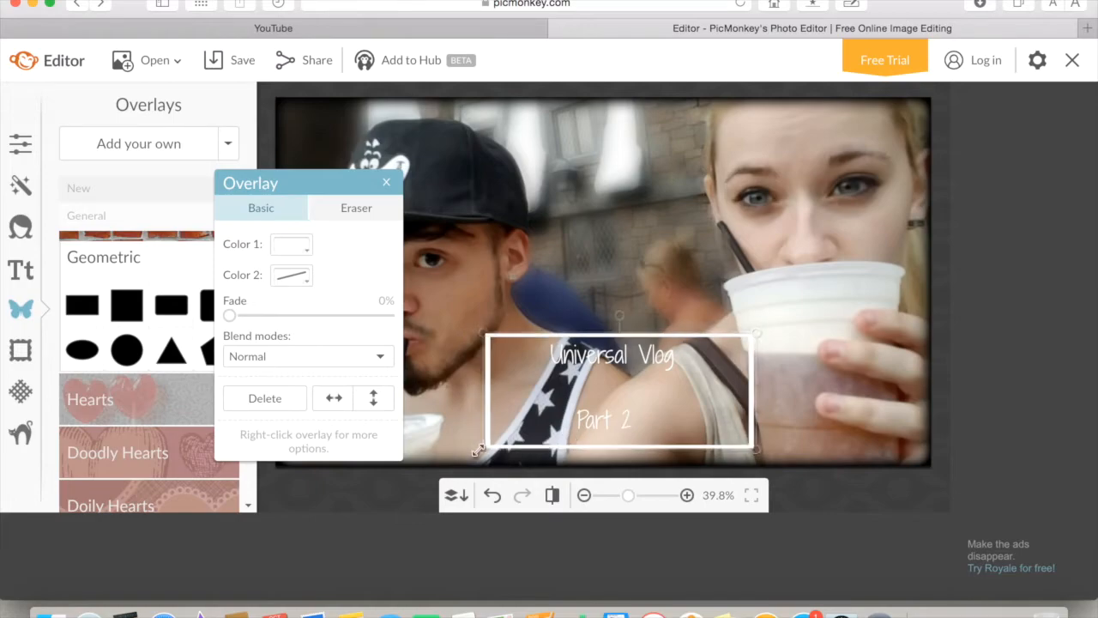
Enlarge the "Universal Vlog" text to about size 87 and centre it within the frame.
{"action": "left_click", "coordinate": [802, 368]}
{"action": "left_click_drag", "start_coordinate": [865, 379], "coordinate": [912, 382]}
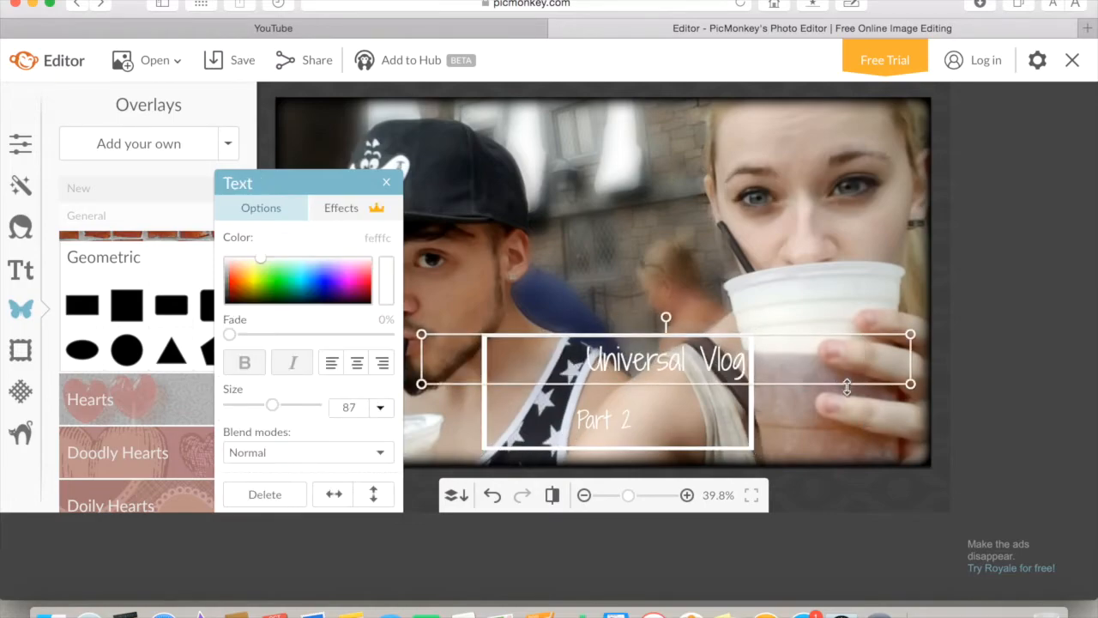
{"action": "left_click_drag", "start_coordinate": [858, 356], "coordinate": [809, 356]}
{"action": "mouse_move", "coordinate": [364, 360]}
{"action": "left_mouse_down"}
{"action": "mouse_move", "coordinate": [428, 394]}
{"action": "mouse_move", "coordinate": [368, 369]}
{"action": "left_mouse_up"}
Enlarge the "Part 2" text, fine-tune the placement of both text lines inside the frame and deselect them.
{"action": "left_click", "coordinate": [760, 420]}
{"action": "left_click_drag", "start_coordinate": [776, 400], "coordinate": [867, 378]}
{"action": "left_click_drag", "start_coordinate": [788, 415], "coordinate": [775, 420]}
{"action": "left_click_drag", "start_coordinate": [661, 350], "coordinate": [658, 353]}
{"action": "left_click", "coordinate": [788, 374]}
{"action": "left_click_drag", "start_coordinate": [778, 360], "coordinate": [778, 367]}
{"action": "left_click", "coordinate": [778, 350]}
{"action": "left_click", "coordinate": [448, 460]}
{"action": "left_click", "coordinate": [448, 460]}
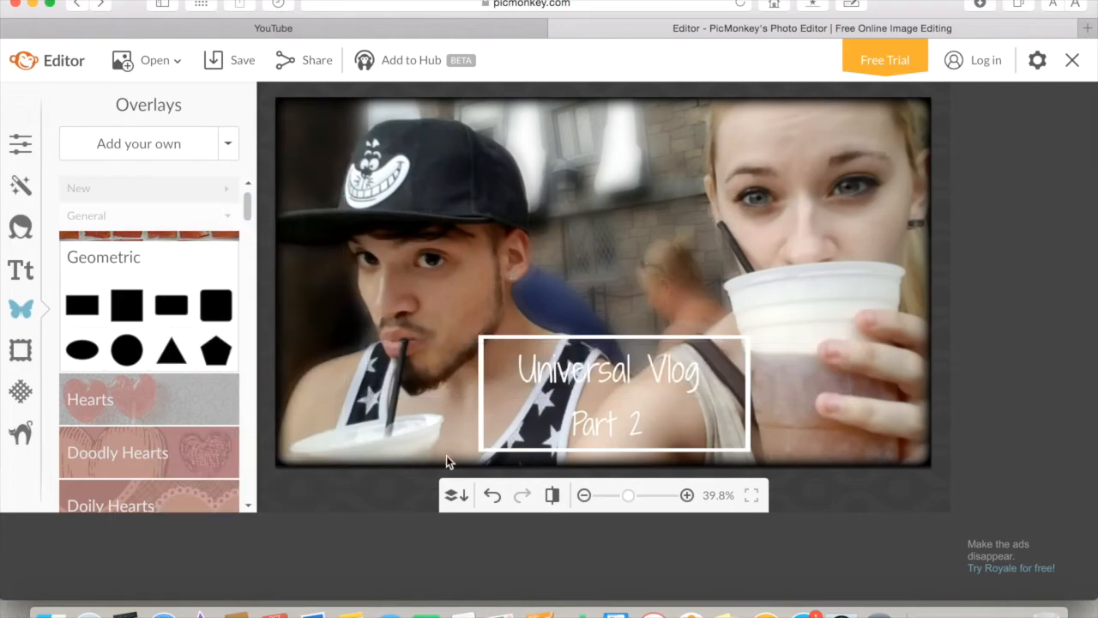
Add another geometric rectangle overlay with both Color 1 and Color 2 set to white.
{"action": "left_click", "coordinate": [83, 305]}
{"action": "left_click", "coordinate": [233, 275]}
{"action": "left_click", "coordinate": [215, 360]}
{"action": "left_click", "coordinate": [233, 244]}
{"action": "left_click", "coordinate": [214, 403]}
Flatten the solid white rectangle into a thin dividing line and centre it between the two text lines.
{"action": "left_click_drag", "start_coordinate": [650, 285], "coordinate": [772, 233]}
{"action": "left_click_drag", "start_coordinate": [583, 232], "coordinate": [493, 398]}
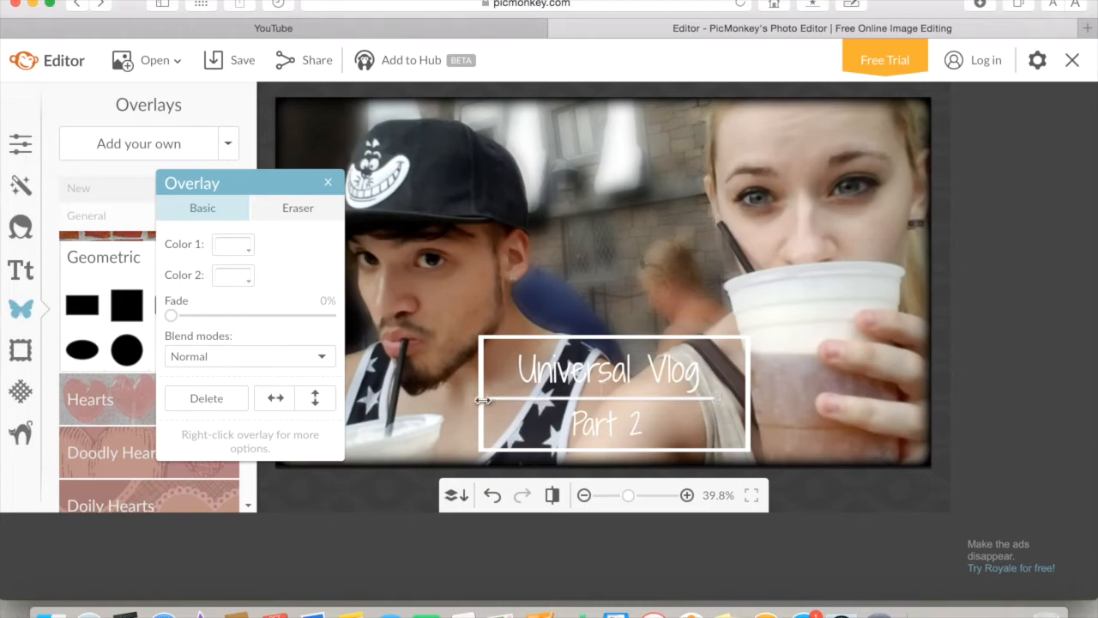
{"action": "left_click_drag", "start_coordinate": [717, 397], "coordinate": [728, 398]}
{"action": "left_click", "coordinate": [384, 321]}
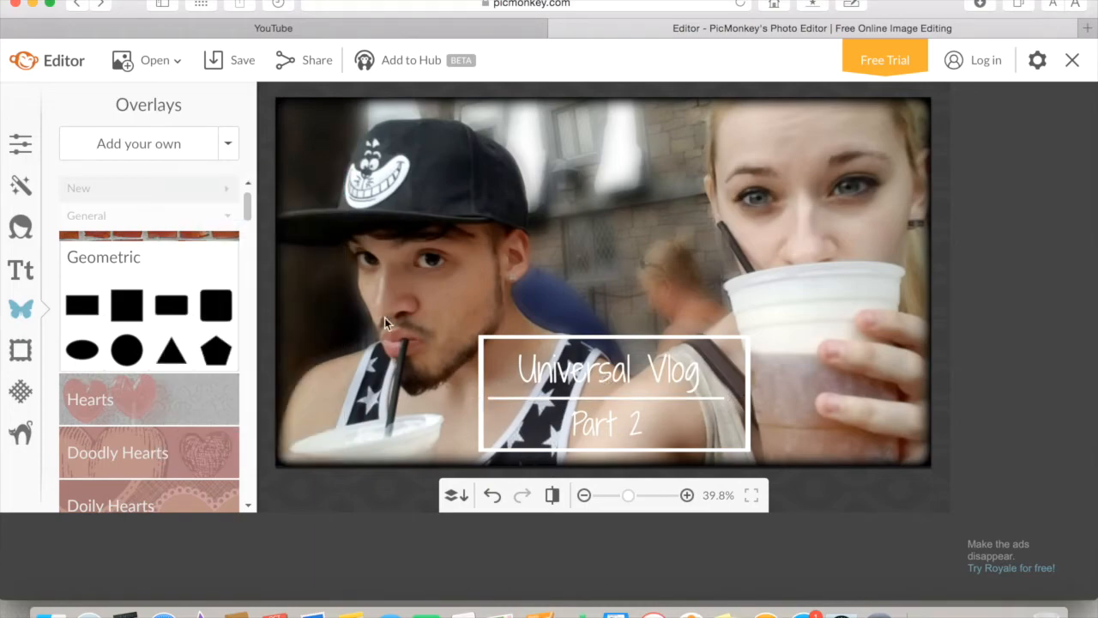
{"action": "left_click", "coordinate": [203, 217]}
{"action": "left_click", "coordinate": [582, 399]}
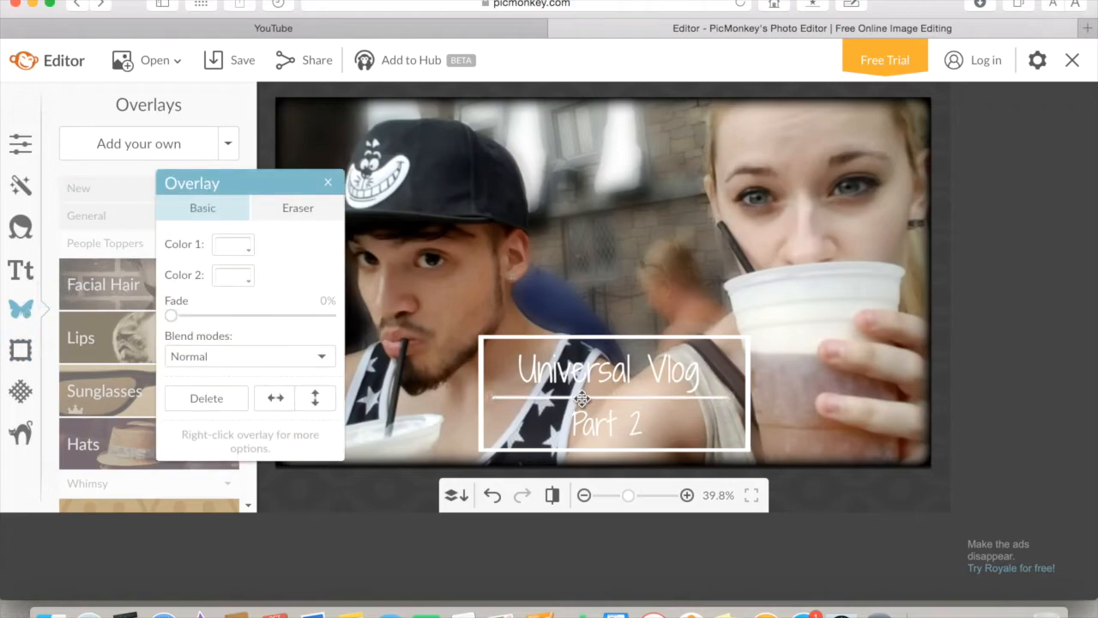
{"action": "left_click", "coordinate": [598, 262]}
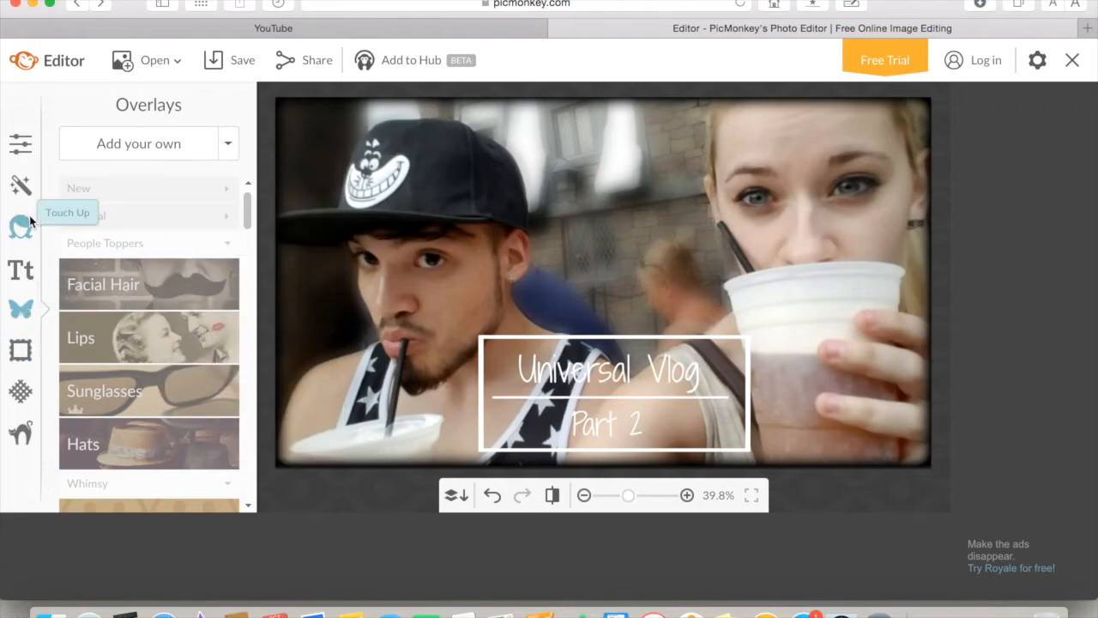
Paint the area inside the frame with the Soften brush in Original mode at size 88, reverse the effect and apply it.
{"action": "left_click", "coordinate": [21, 185]}
{"action": "left_click", "coordinate": [89, 227]}
{"action": "left_click", "coordinate": [218, 301]}
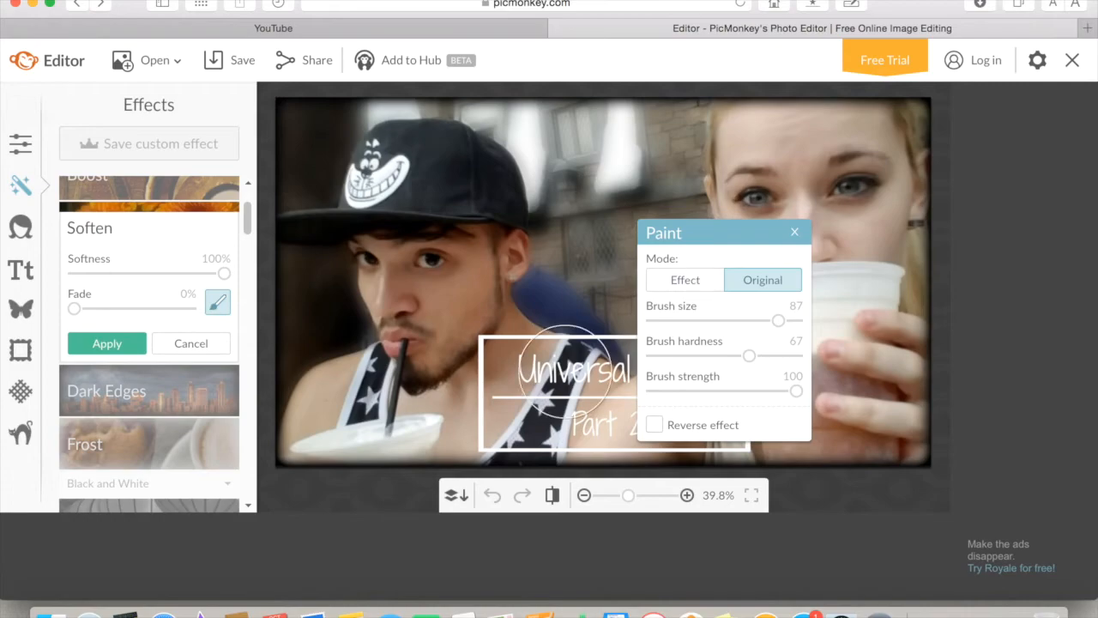
{"action": "mouse_move", "coordinate": [527, 383]}
{"action": "left_mouse_down"}
{"action": "mouse_move", "coordinate": [587, 386]}
{"action": "mouse_move", "coordinate": [562, 408]}
{"action": "left_mouse_up"}
{"action": "left_click_drag", "start_coordinate": [778, 321], "coordinate": [683, 321]}
{"action": "mouse_move", "coordinate": [741, 237]}
{"action": "left_mouse_down"}
{"action": "mouse_move", "coordinate": [583, 233]}
{"action": "mouse_move", "coordinate": [820, 207]}
{"action": "left_mouse_up"}
{"action": "left_click_drag", "start_coordinate": [832, 279], "coordinate": [866, 279]}
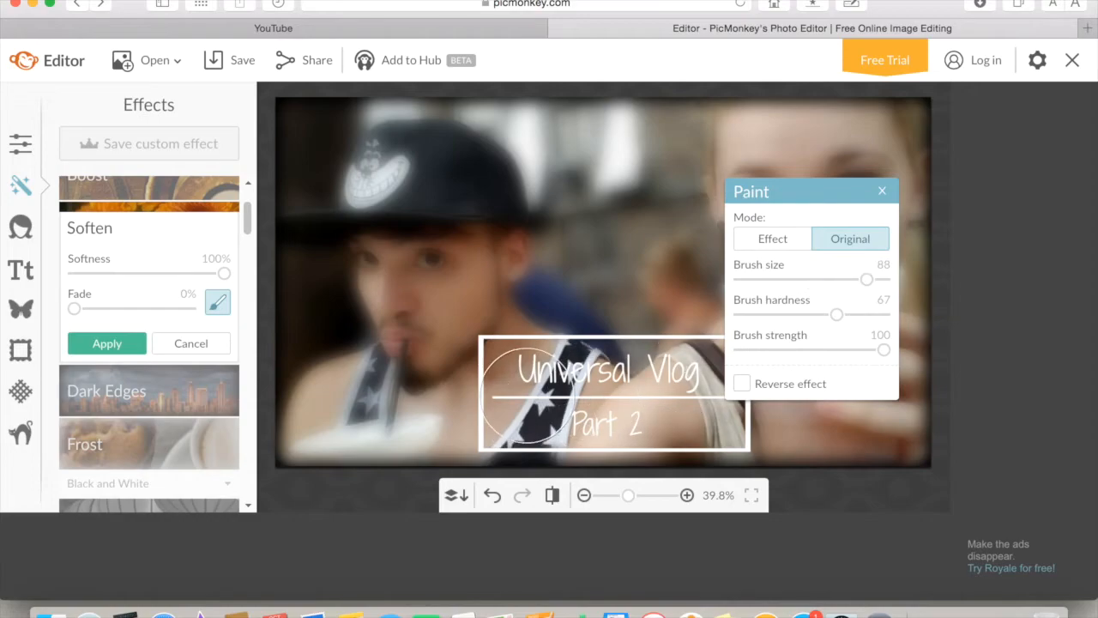
{"action": "left_click", "coordinate": [742, 383]}
{"action": "left_click_drag", "start_coordinate": [798, 191], "coordinate": [331, 114]}
{"action": "left_click", "coordinate": [108, 343]}
Apply another Soften pass, painting inside the frame with the Original brush at size 51 and reversing the effect.
{"action": "left_click", "coordinate": [129, 227]}
{"action": "left_click", "coordinate": [218, 302]}
{"action": "mouse_move", "coordinate": [515, 364]}
{"action": "left_mouse_down"}
{"action": "mouse_move", "coordinate": [527, 380]}
{"action": "mouse_move", "coordinate": [704, 386]}
{"action": "mouse_move", "coordinate": [626, 377]}
{"action": "mouse_move", "coordinate": [538, 401]}
{"action": "mouse_move", "coordinate": [687, 404]}
{"action": "left_mouse_up"}
{"action": "left_click", "coordinate": [347, 203]}
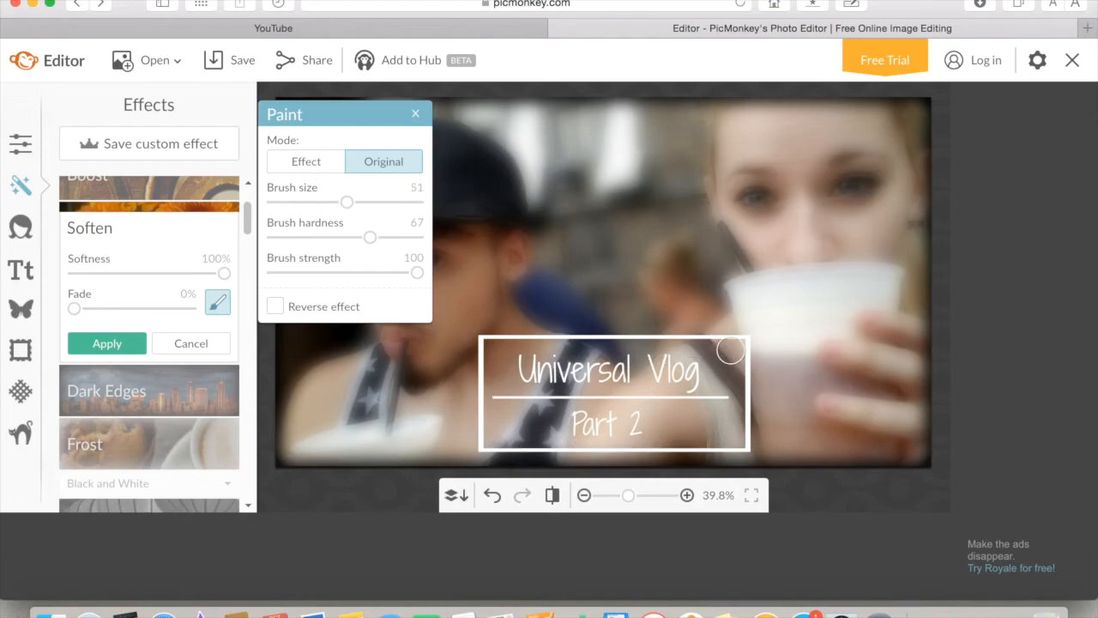
{"action": "left_click", "coordinate": [276, 306]}
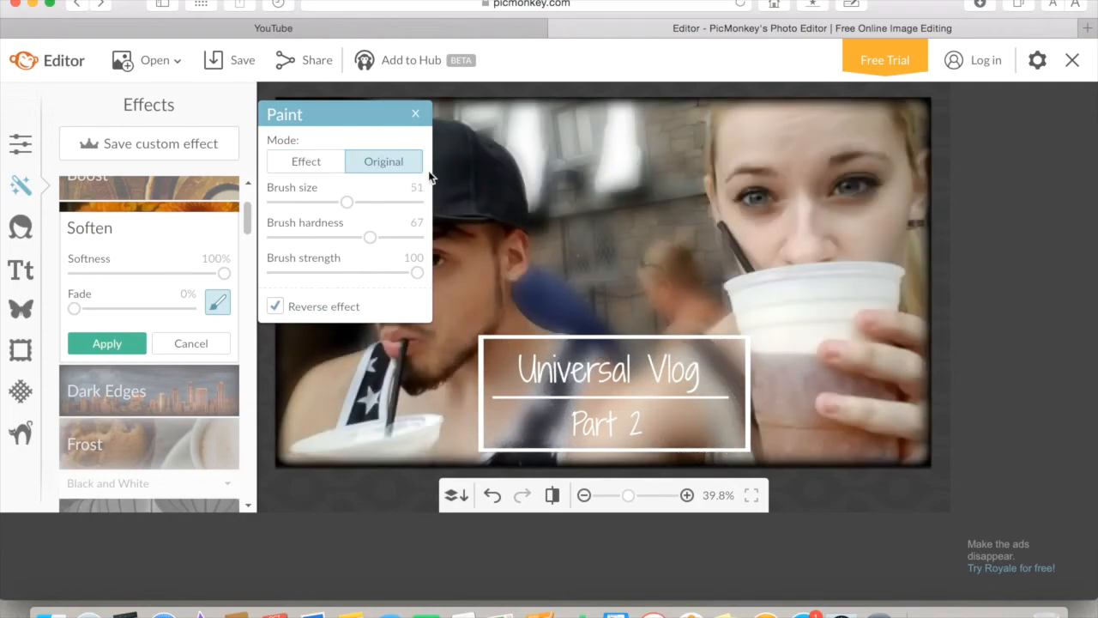
{"action": "left_click", "coordinate": [135, 342]}
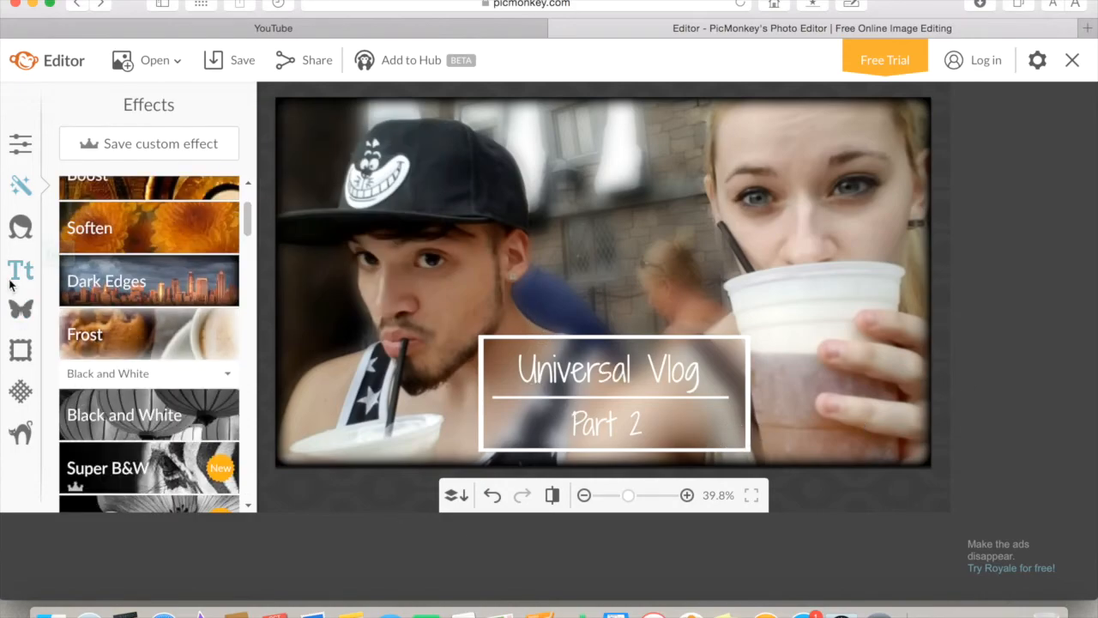
Save the image to the computer as a .jpg named "Universal Vlog Part2".
{"action": "left_click", "coordinate": [242, 60]}
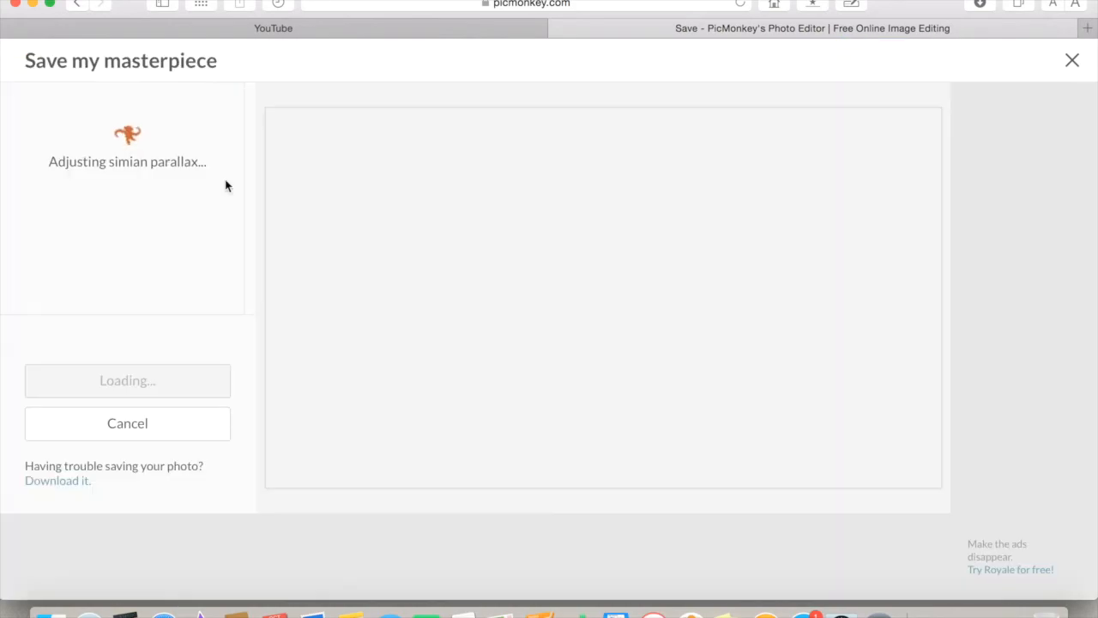
{"action": "key", "text": "super+a"}
{"action": "key", "text": "BackSpace"}
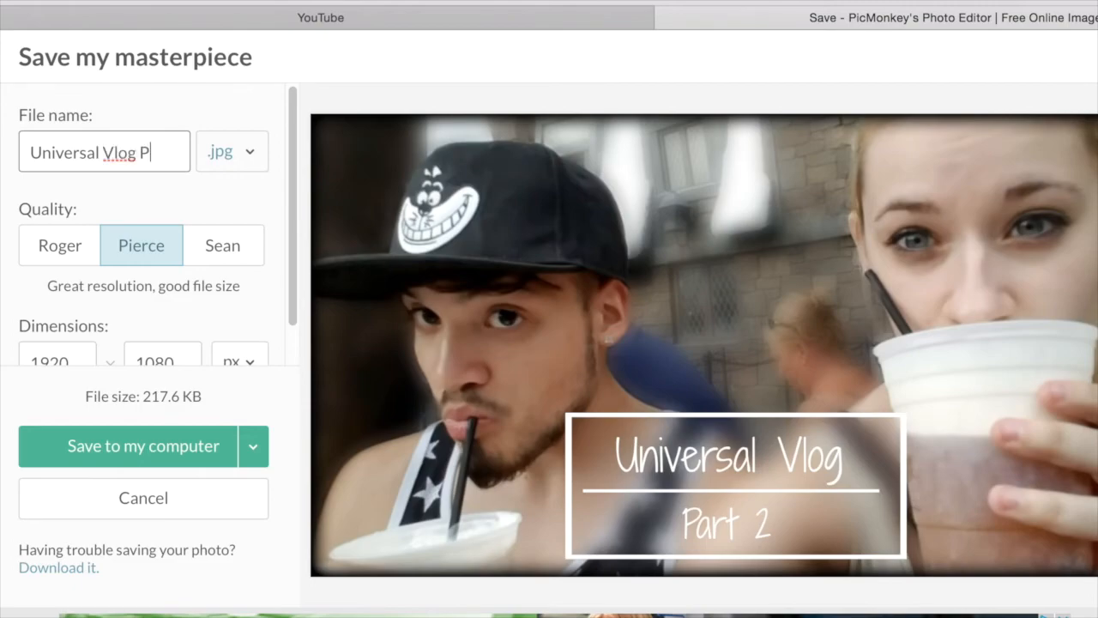
{"action": "type", "text": "Universal Vlog Part2"}
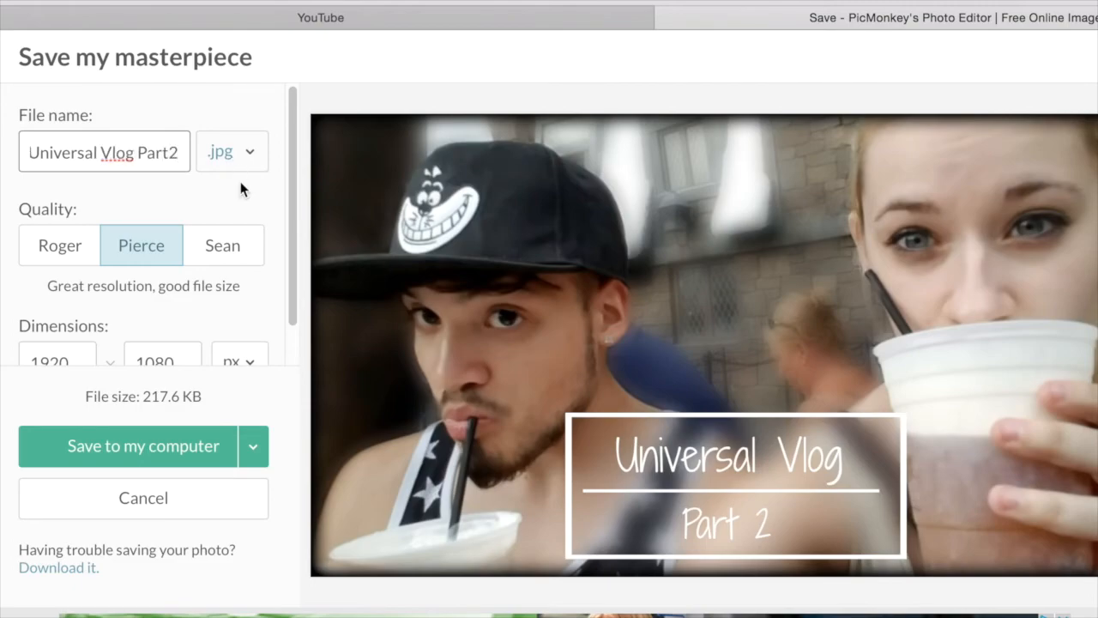
{"action": "left_click", "coordinate": [133, 450]}
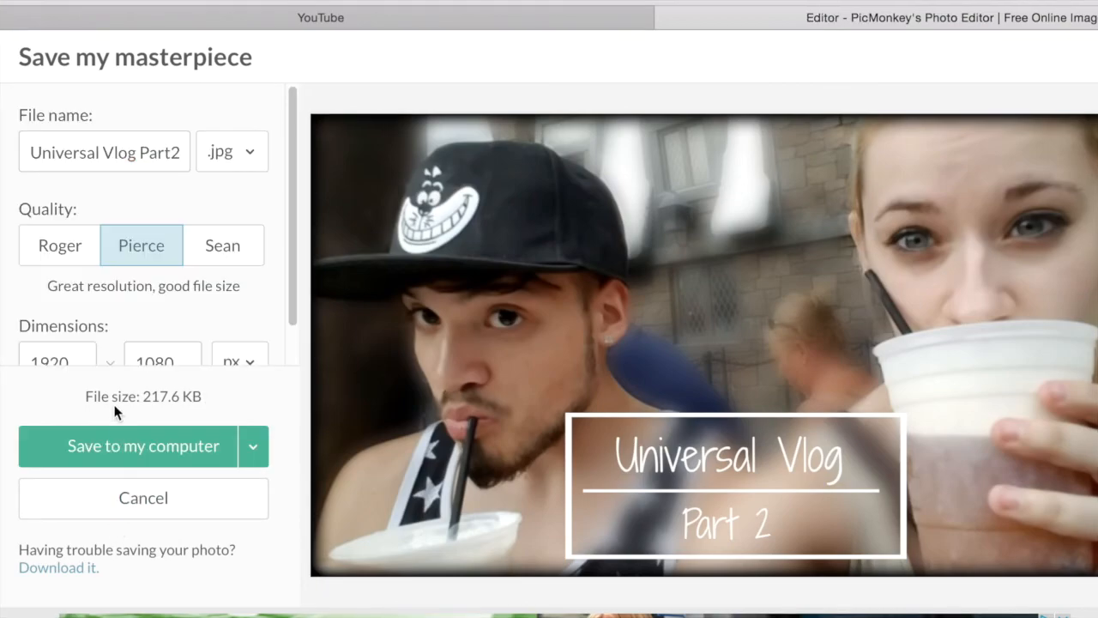